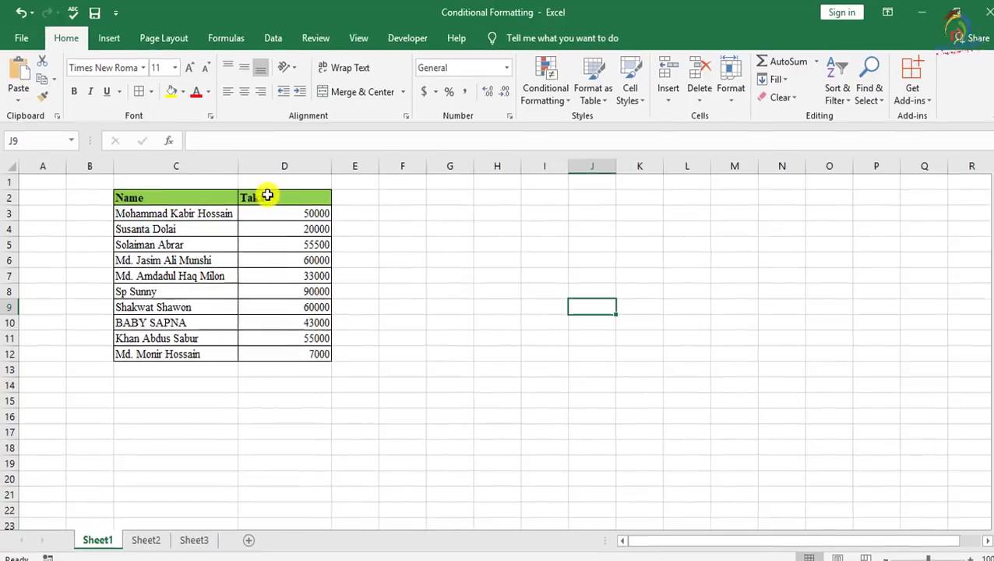
# Highlight the Taka header, amounts D3:D12 and names C3:C12 to show the table, then deselect
pyautogui.click(266, 193)
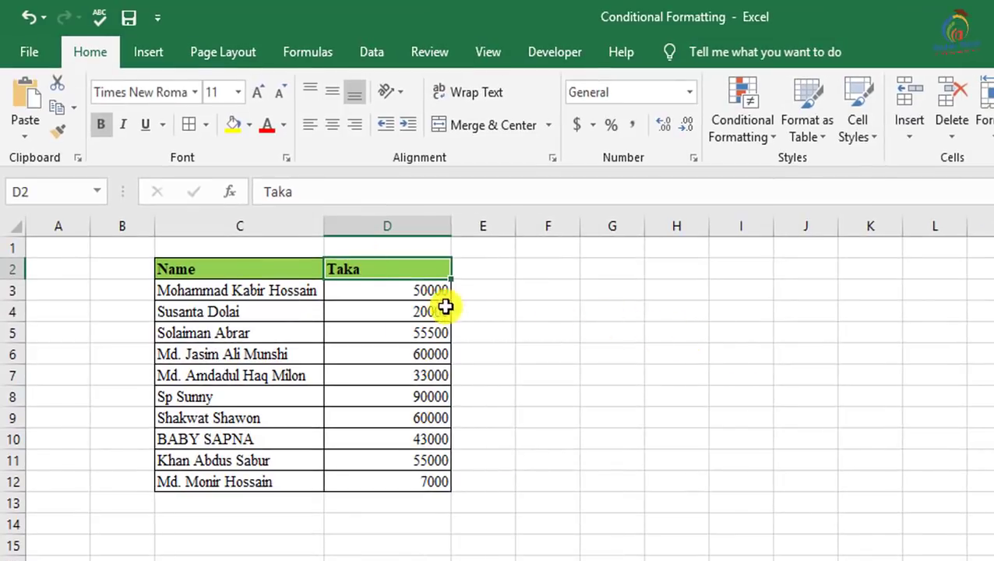
pyautogui.moveTo(430, 290); pyautogui.dragTo(429, 479)
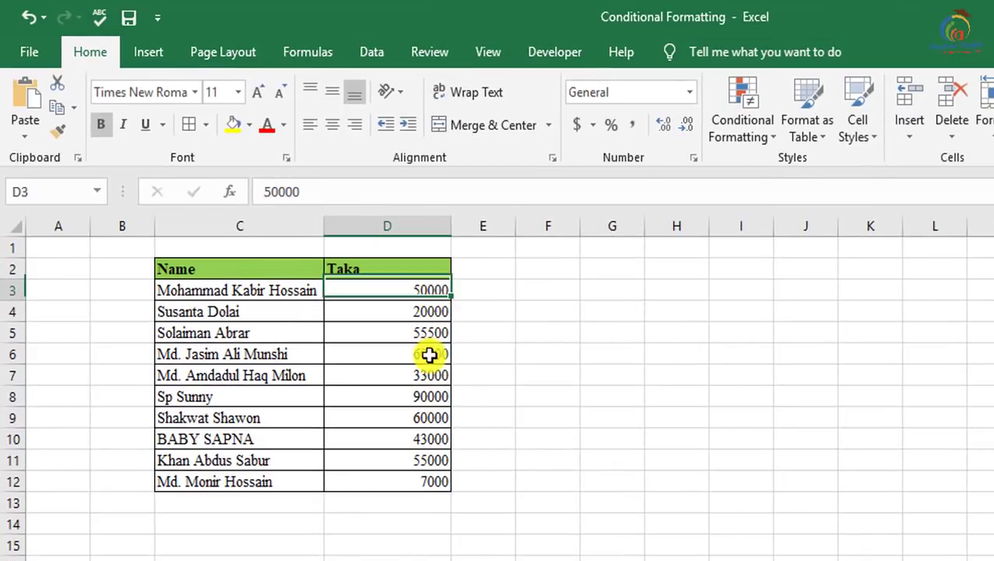
pyautogui.moveTo(257, 290); pyautogui.dragTo(280, 482)
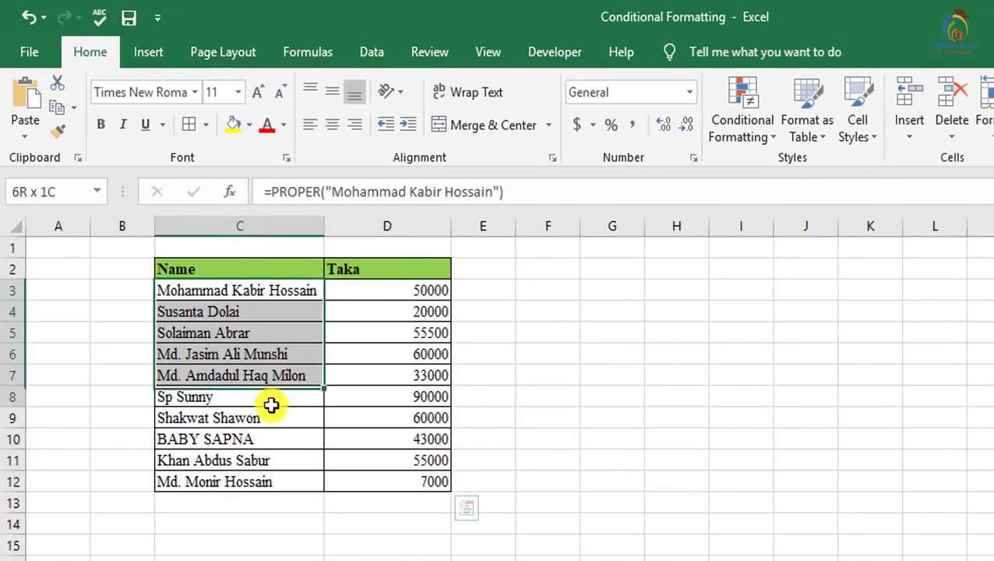
pyautogui.click(708, 374)
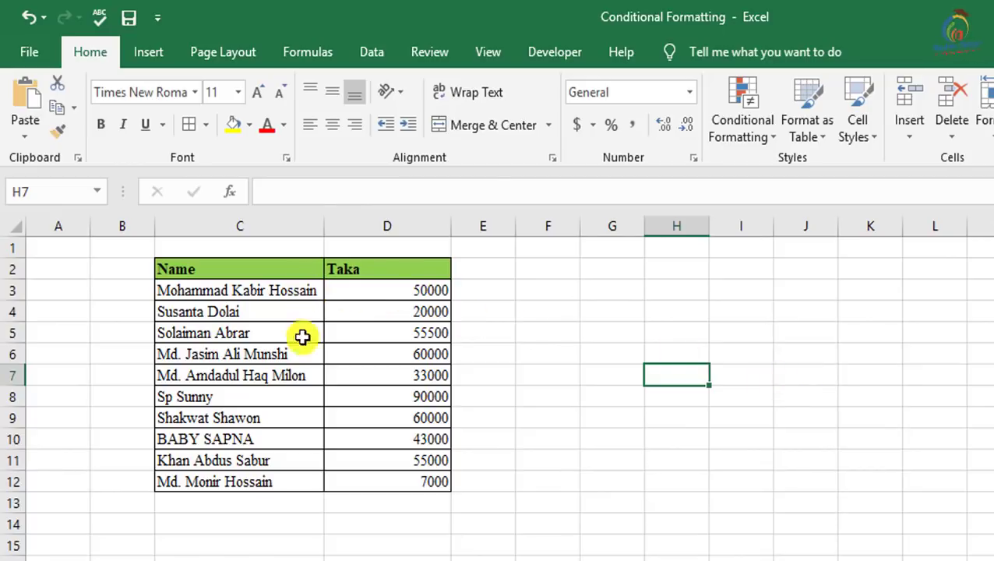
pyautogui.moveTo(302, 290); pyautogui.dragTo(291, 480)
pyautogui.click(682, 352)
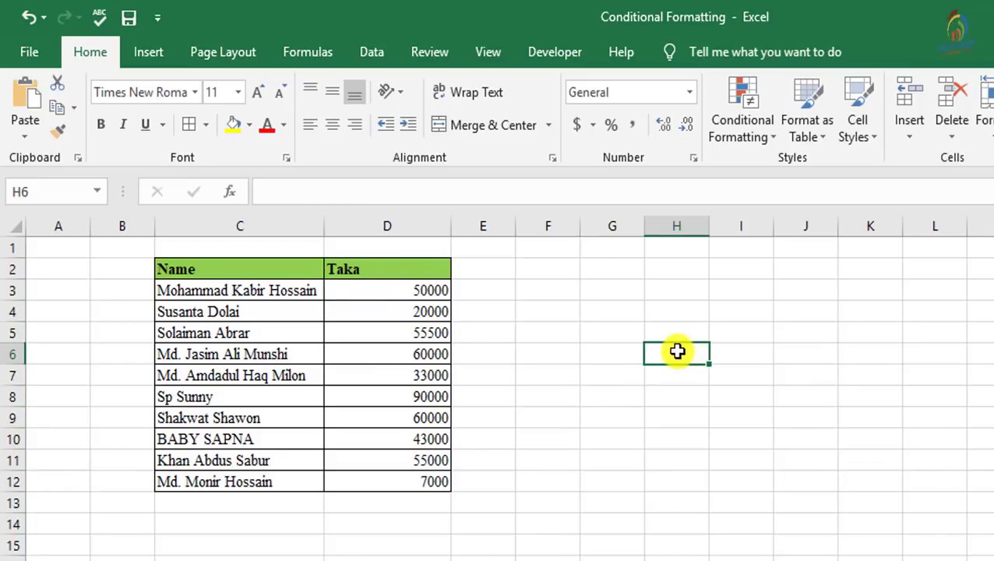
# Select the Taka amounts D3:D12, deselect, and start a new conditional formatting rule
pyautogui.moveTo(421, 290); pyautogui.dragTo(438, 485)
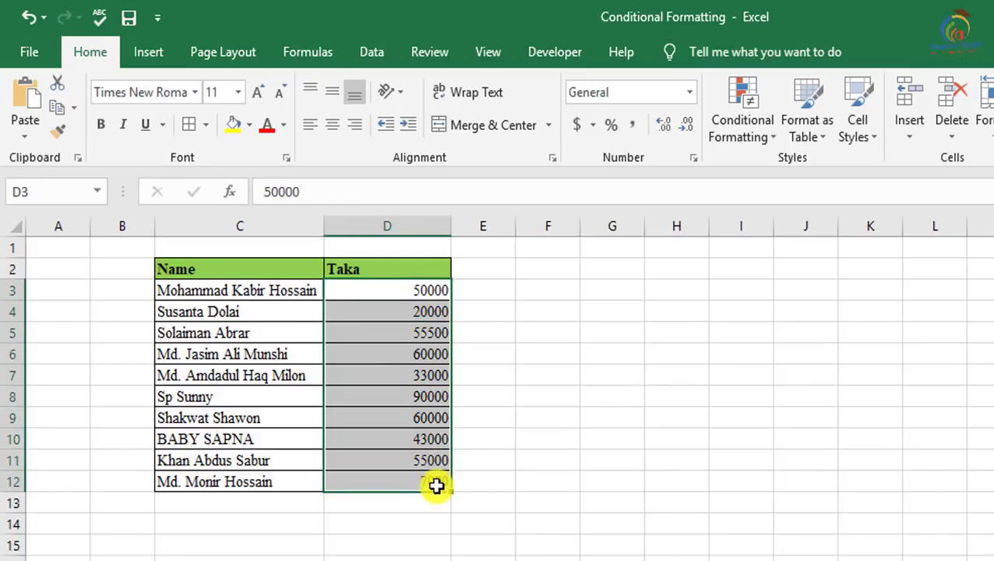
pyautogui.click(629, 351)
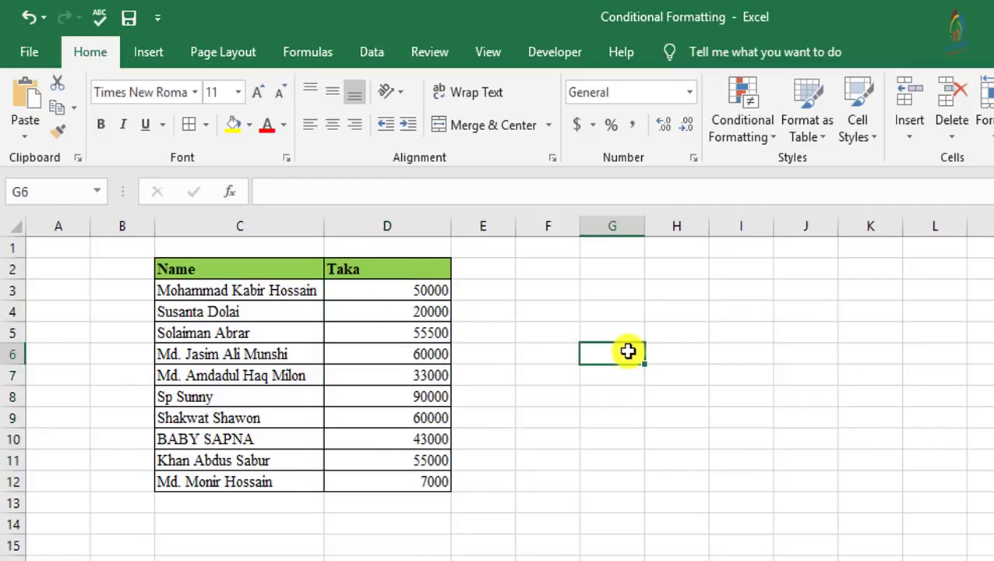
pyautogui.click(764, 137)
pyautogui.click(779, 399)
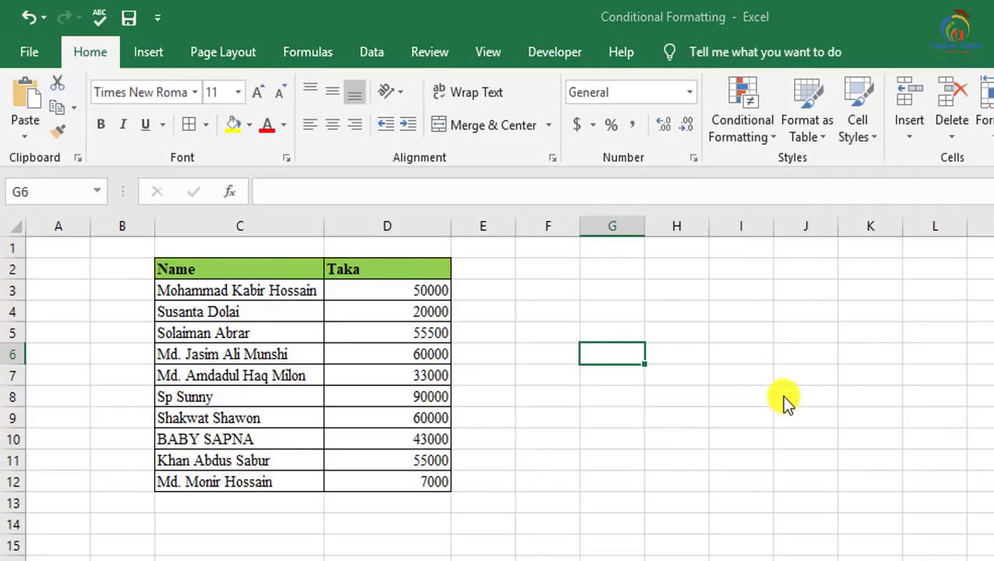
# Browse the rule types, settle on 'Use a formula to determine which cells to format', and begin with =
pyautogui.click(755, 372)
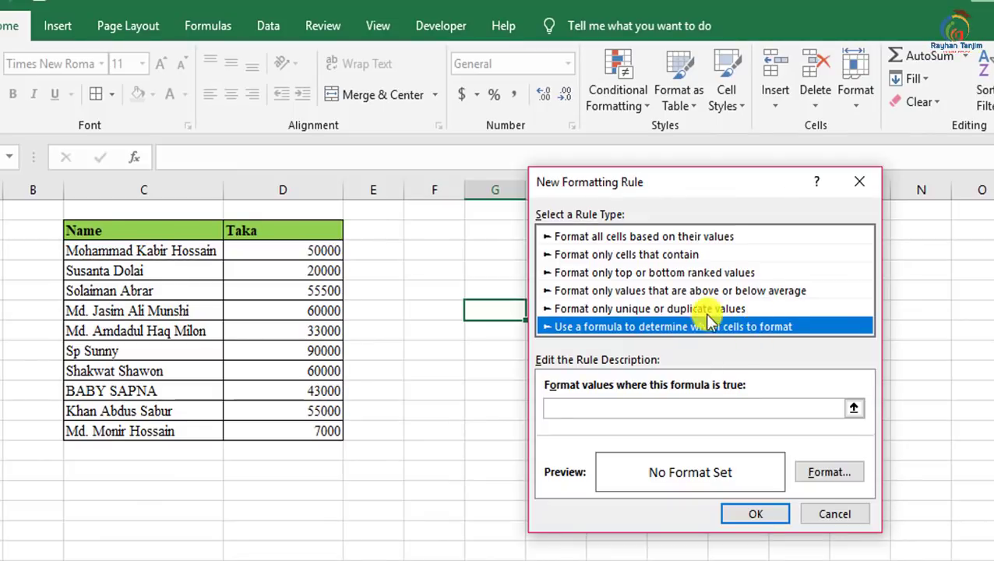
pyautogui.click(637, 309)
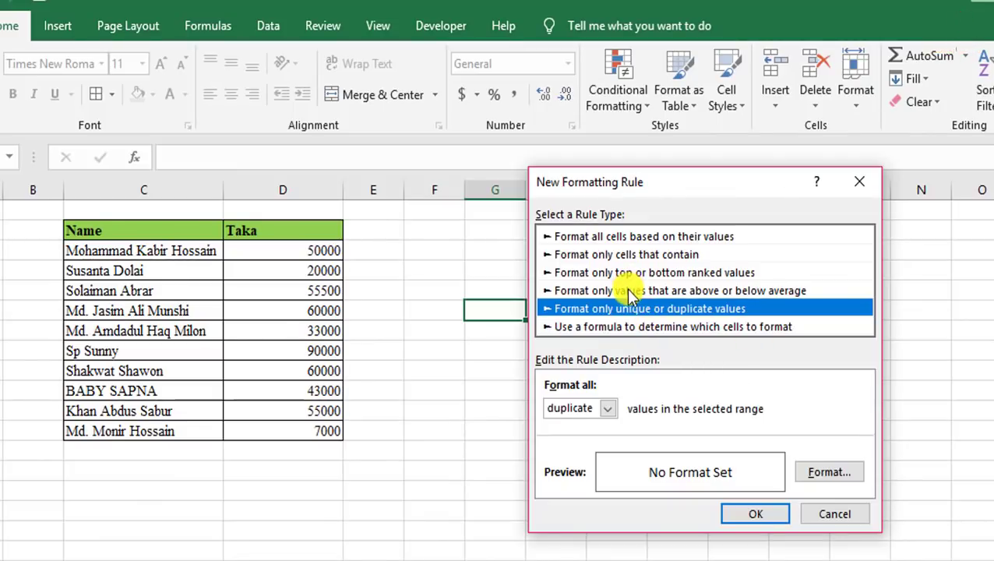
pyautogui.click(629, 292)
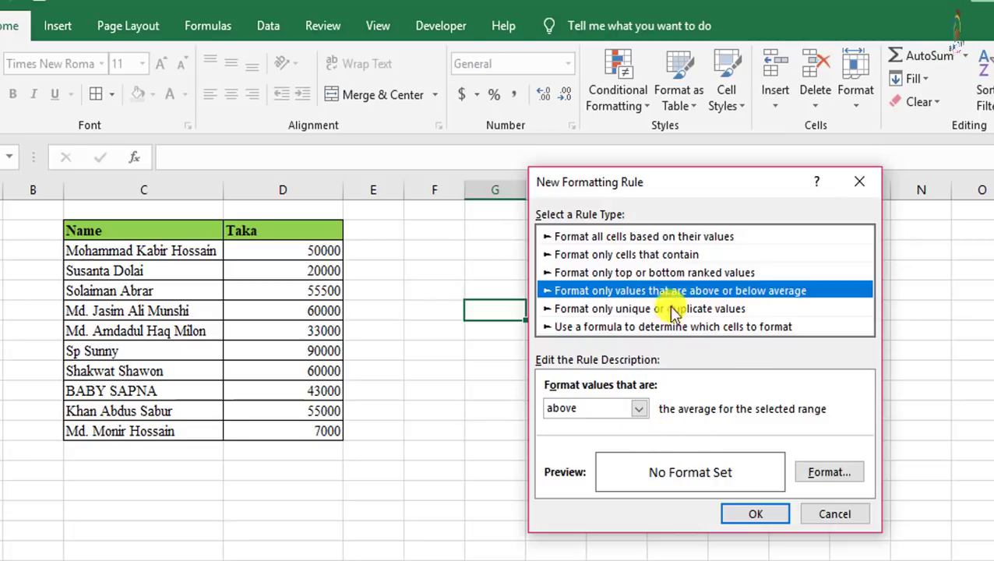
pyautogui.click(668, 274)
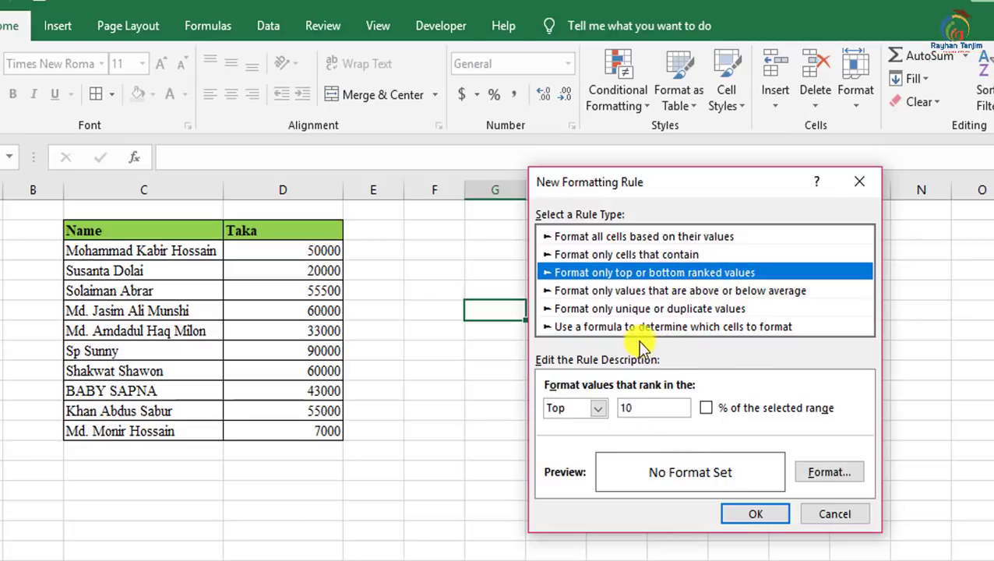
pyautogui.click(631, 326)
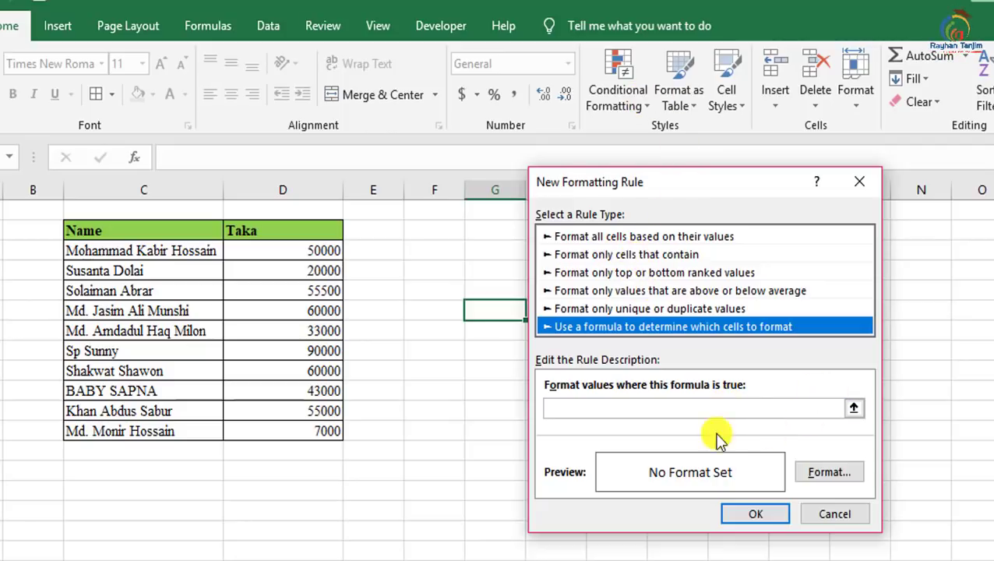
pyautogui.click(615, 408)
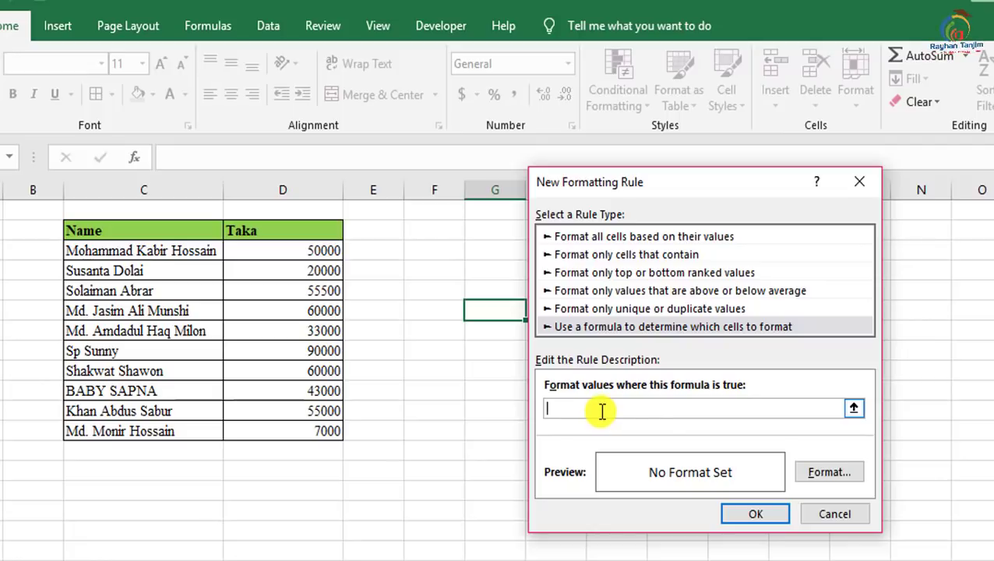
pyautogui.write('=')
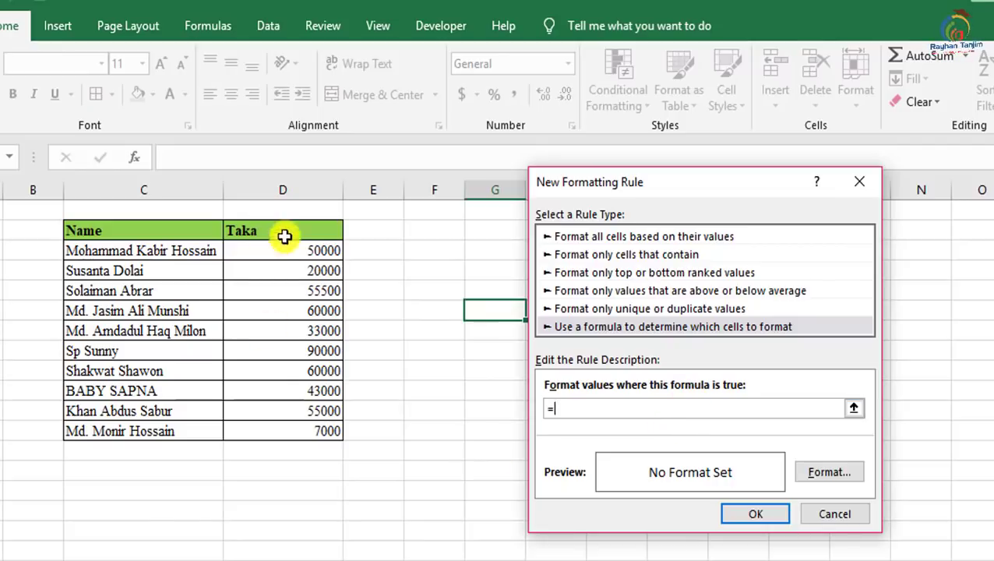
# Dismiss the rule dialog and select Taka cell D3
pyautogui.click(863, 181)
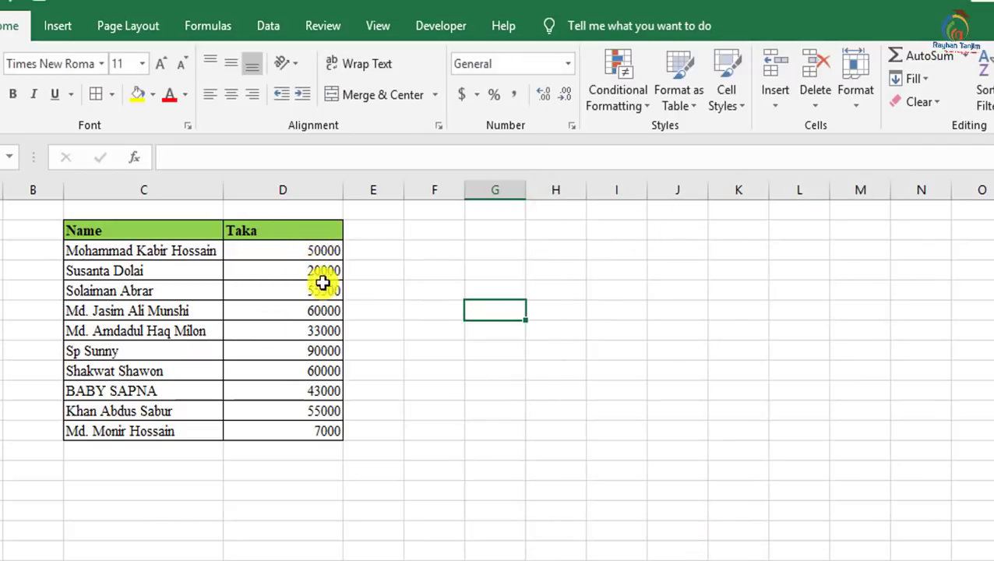
pyautogui.moveTo(296, 250); pyautogui.dragTo(292, 440)
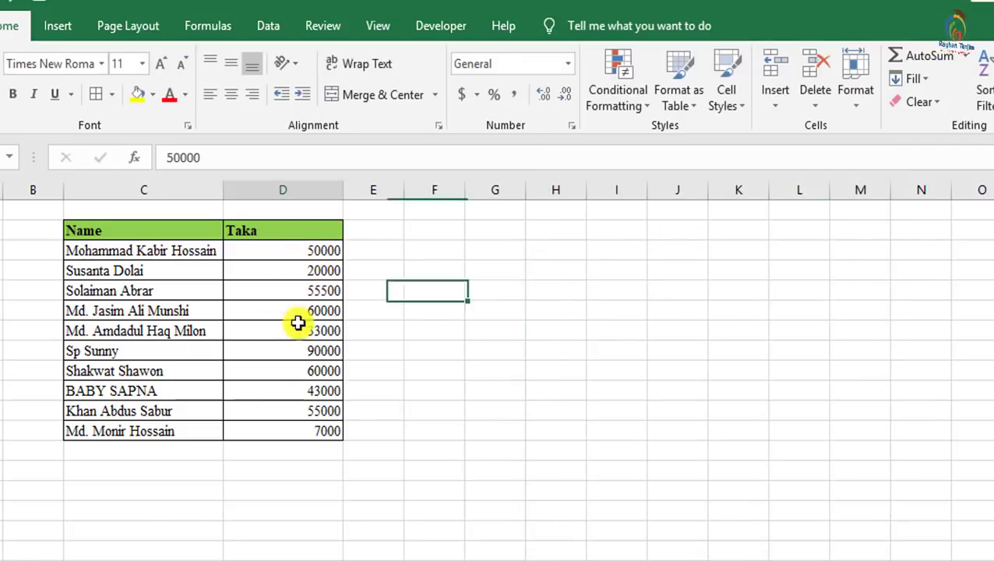
pyautogui.click(324, 251)
# Start a new formula-based conditional formatting rule and type =istext in its formula box
pyautogui.click(627, 104)
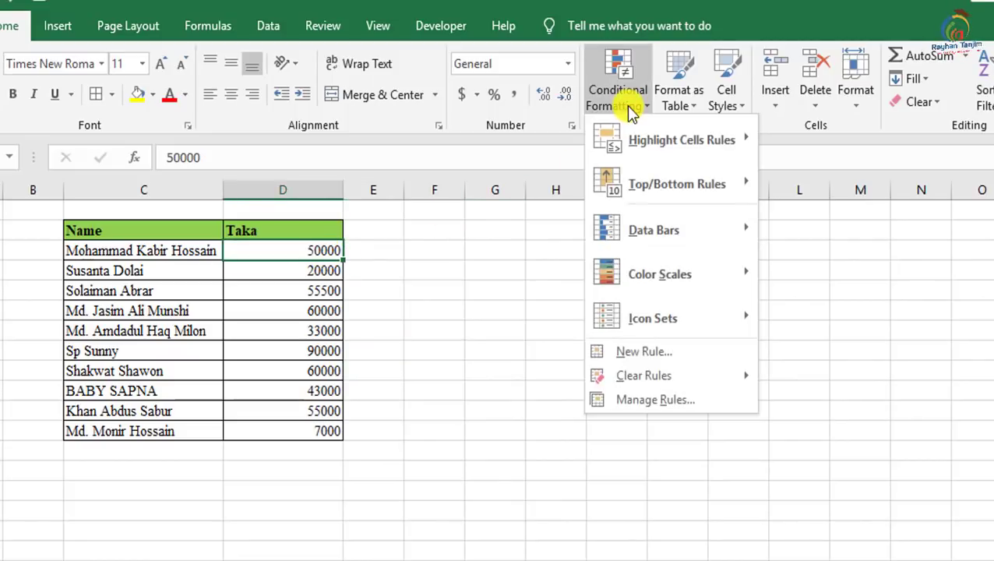
pyautogui.click(662, 352)
pyautogui.click(546, 304)
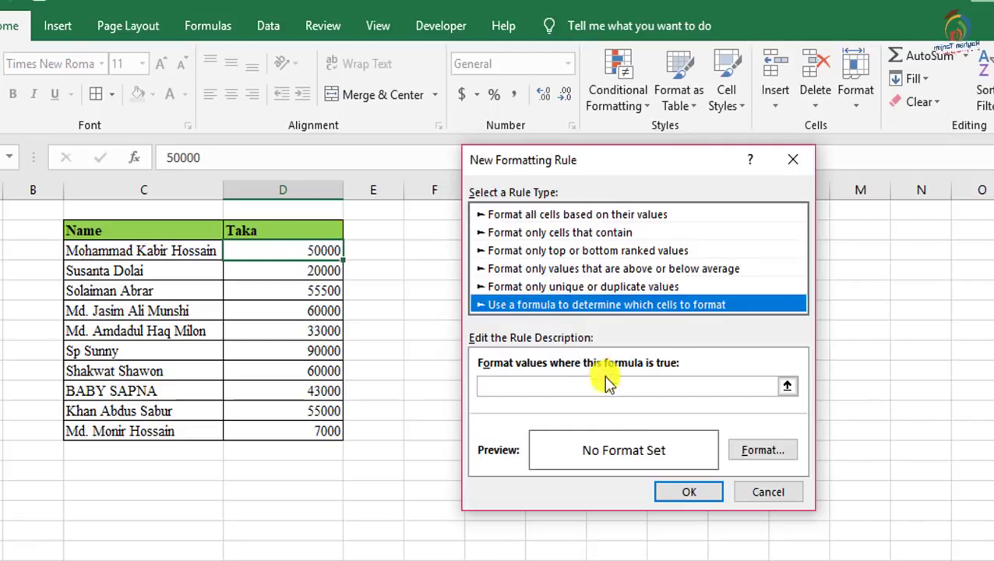
pyautogui.click(585, 387)
pyautogui.write('=')
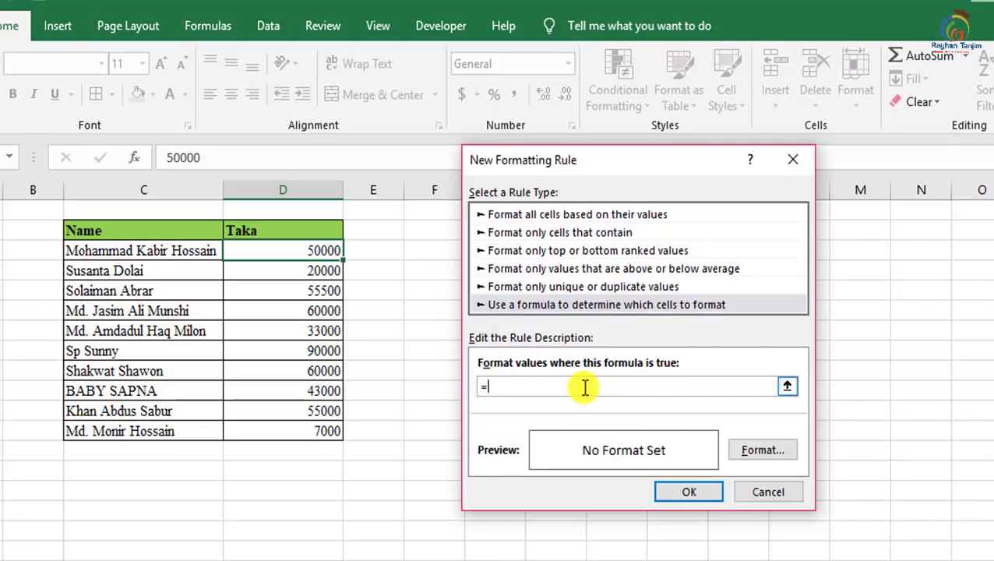
pyautogui.write('iste')
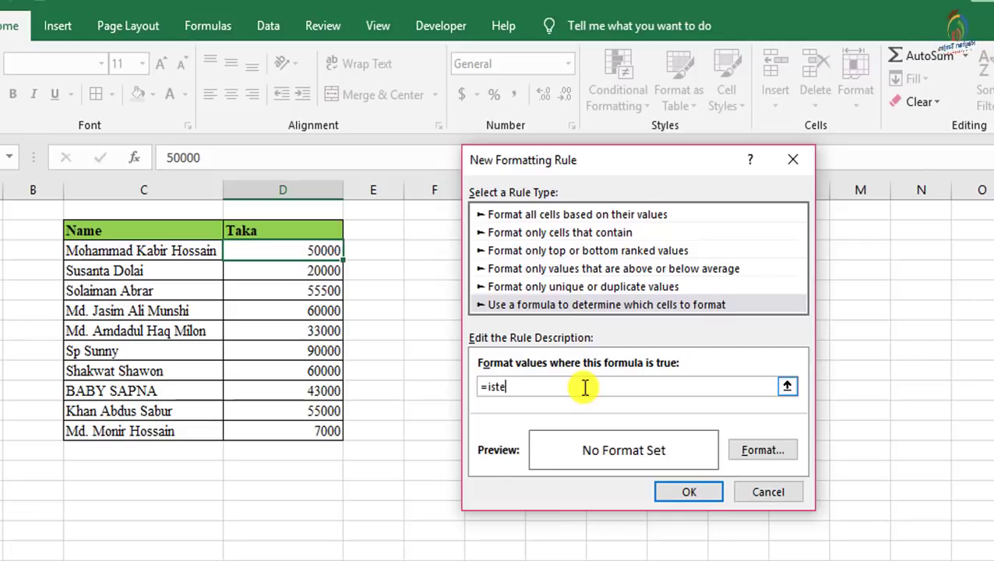
pyautogui.write('xt')
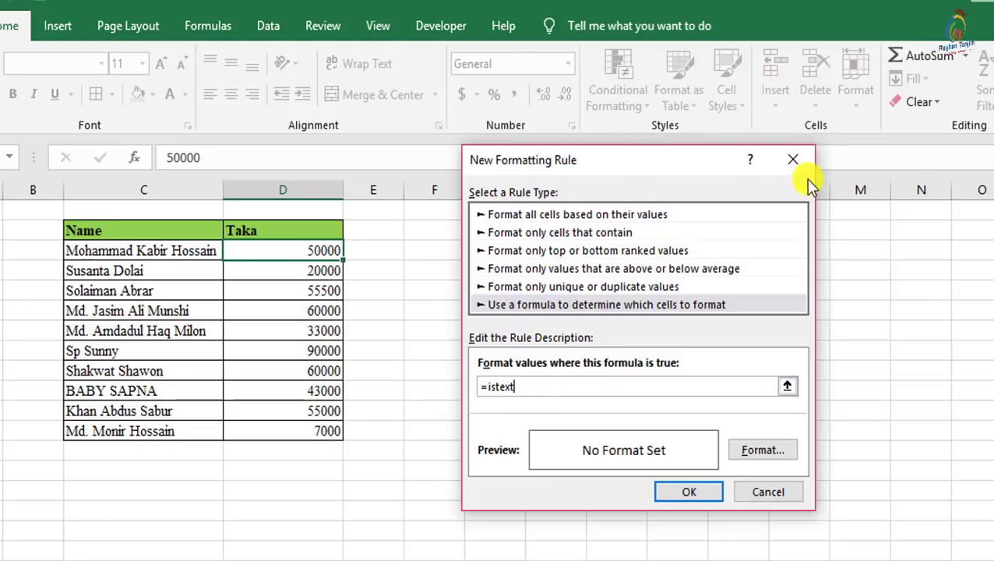
# Test =istext(D3) in an empty column I cell, which returns FALSE
pyautogui.click(793, 166)
pyautogui.click(641, 290)
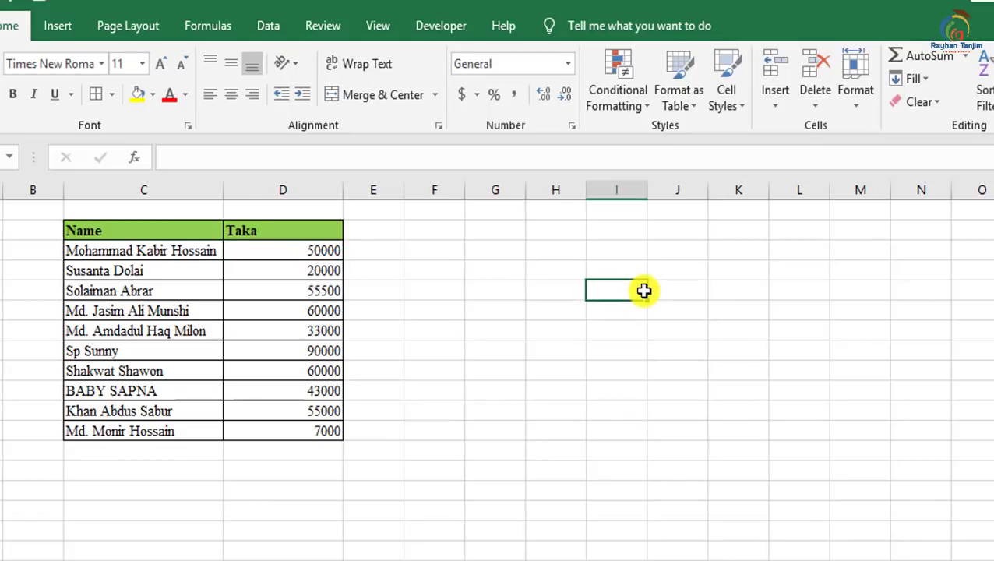
pyautogui.write('=iste')
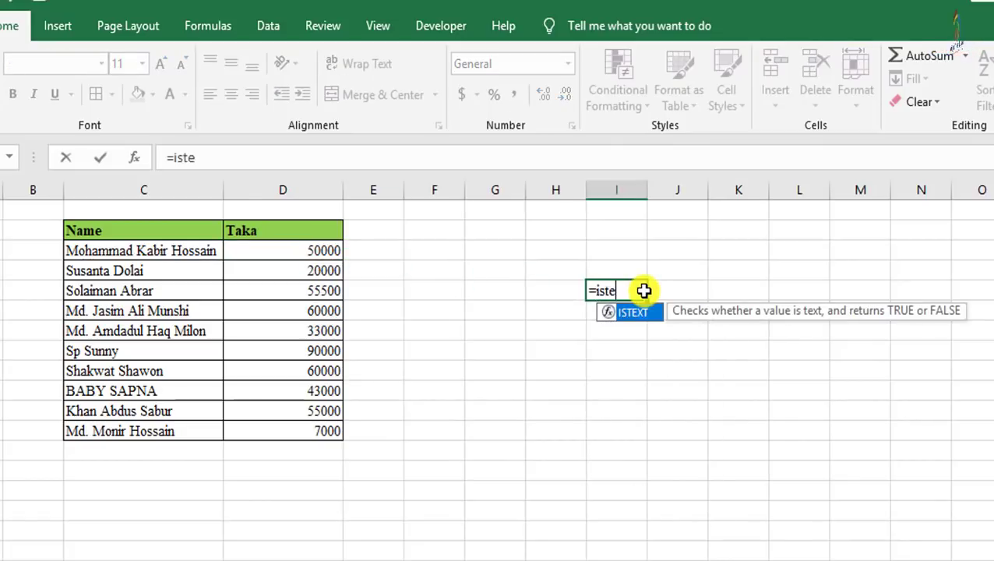
pyautogui.write('xt(')
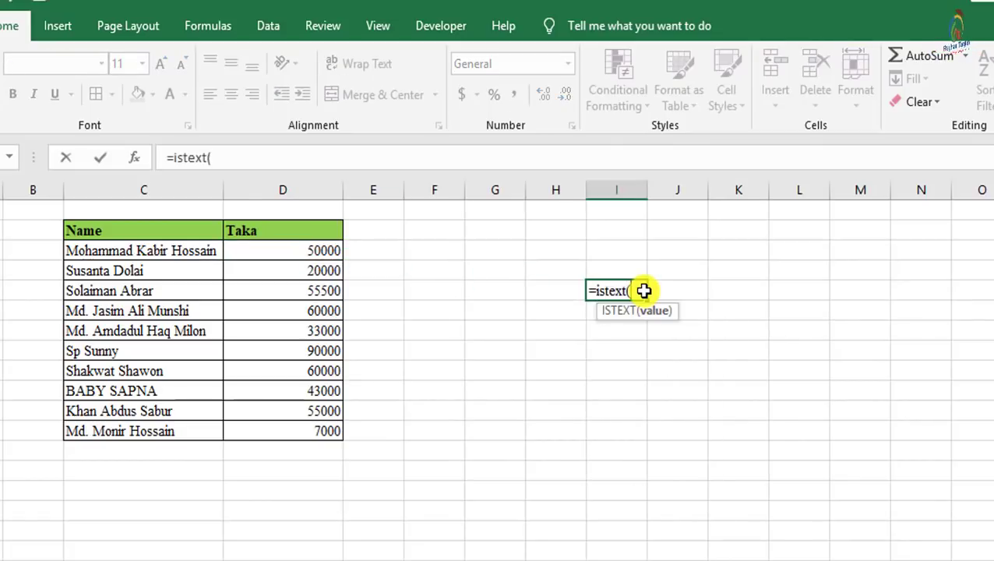
pyautogui.click(328, 251)
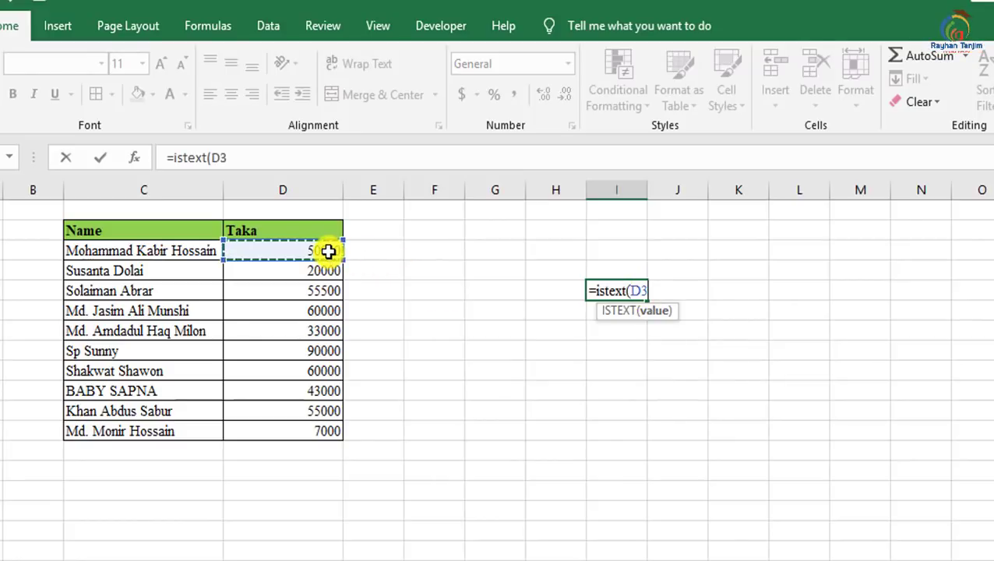
pyautogui.write(')')
pyautogui.press('Return')
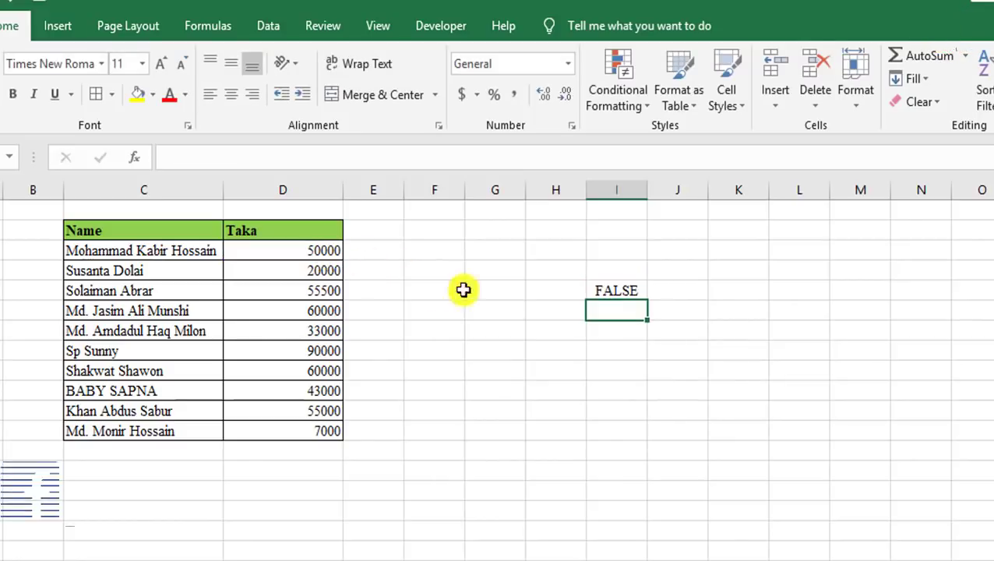
pyautogui.click(631, 292)
# Replace D3's 50000 with the text d, then undo to restore 50000
pyautogui.click(319, 251)
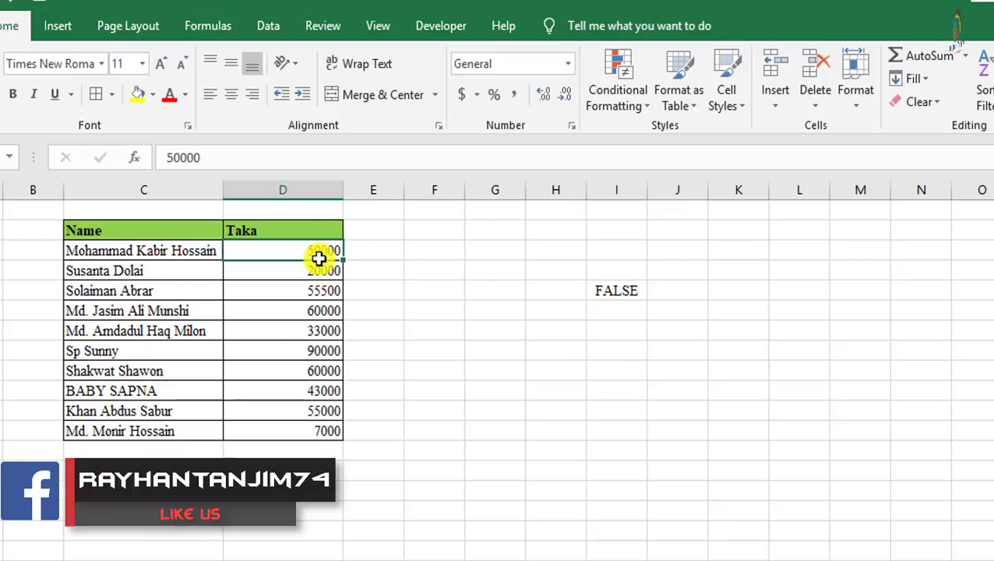
pyautogui.doubleClick(319, 251)
pyautogui.moveTo(320, 251); pyautogui.dragTo(461, 248)
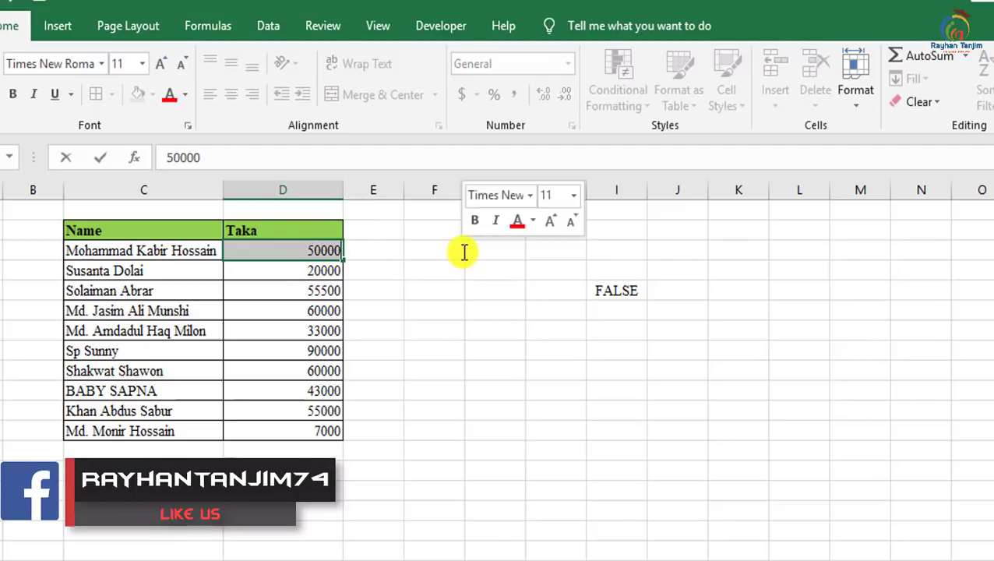
pyautogui.write('d')
pyautogui.click(458, 327)
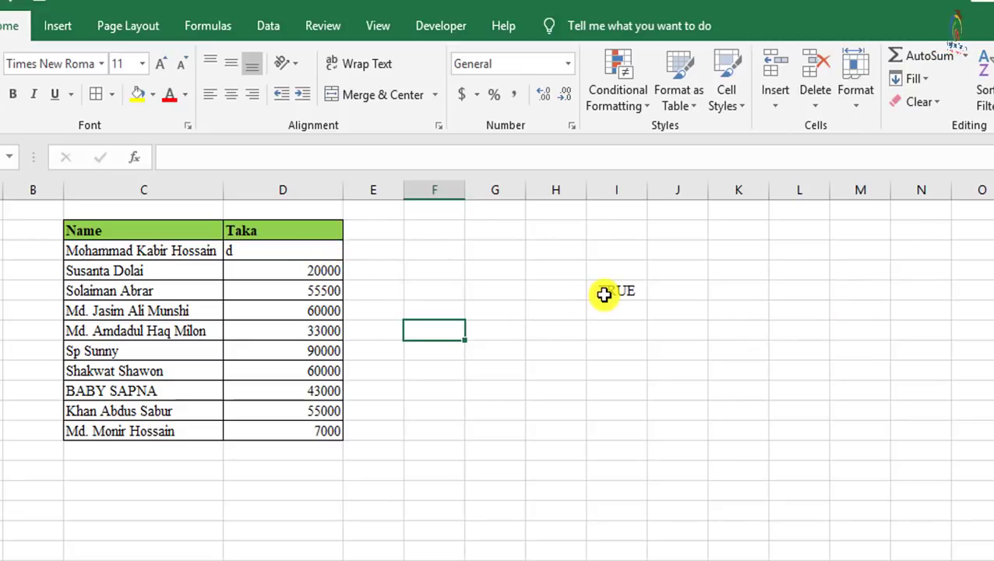
pyautogui.hotkey('ctrl', 'z')
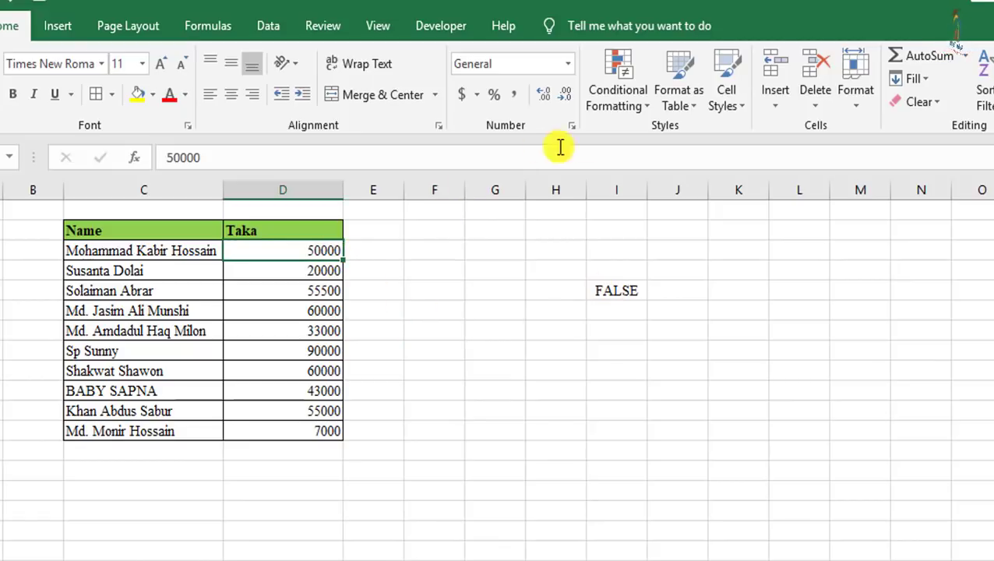
# Create a formula-based rule reading =istext(D3) with a row-relative D3 reference
pyautogui.click(632, 103)
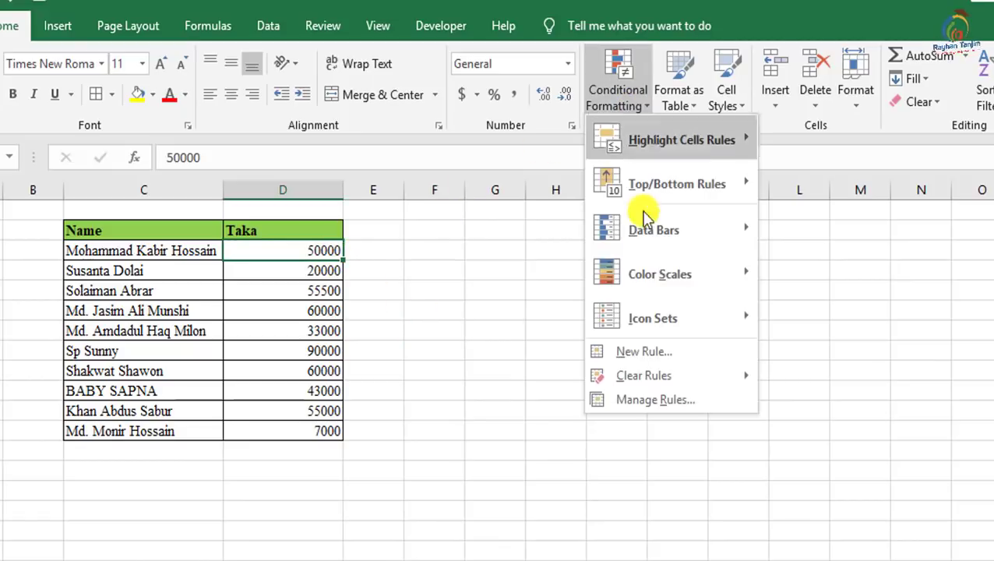
pyautogui.click(643, 351)
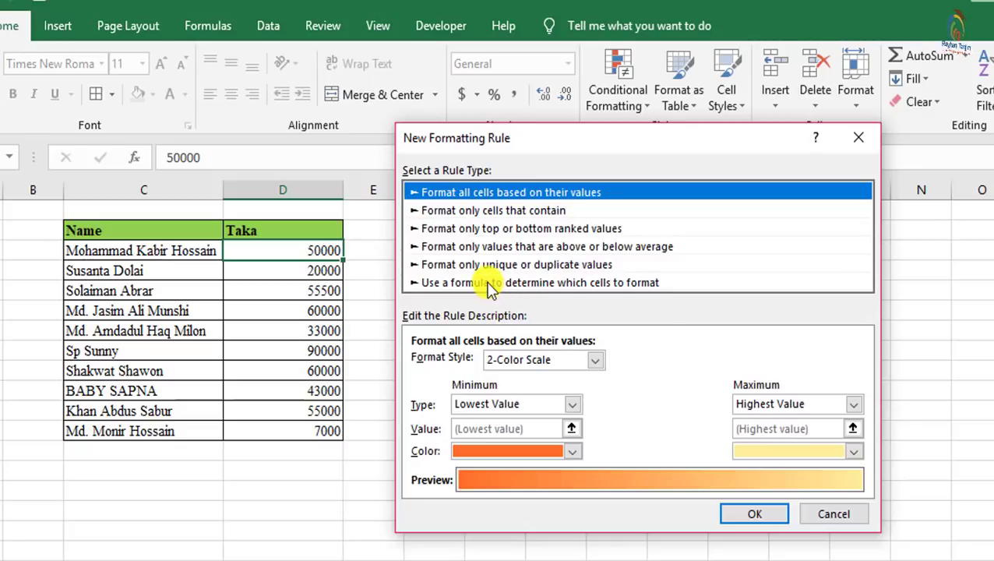
pyautogui.click(485, 282)
pyautogui.click(518, 364)
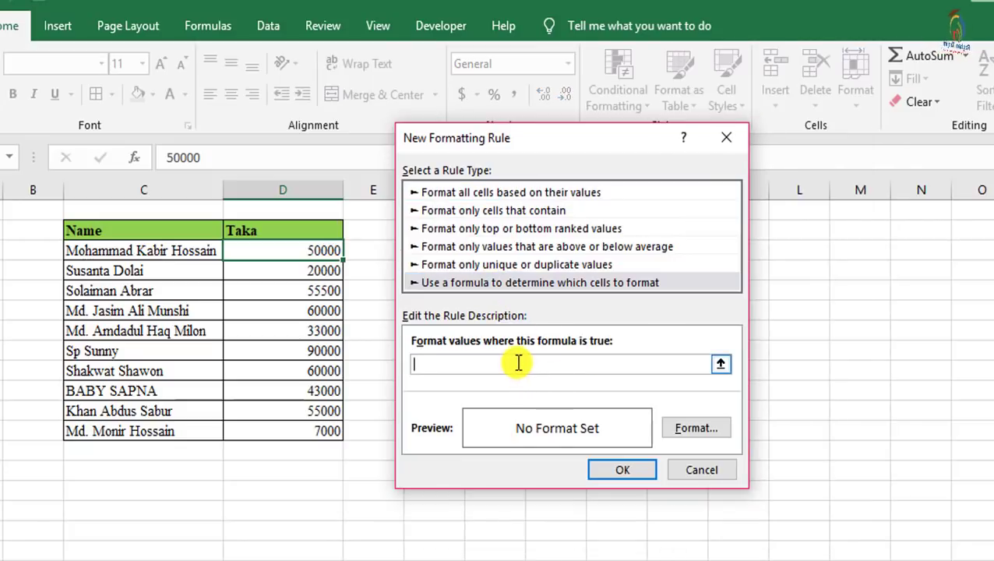
pyautogui.write('=is')
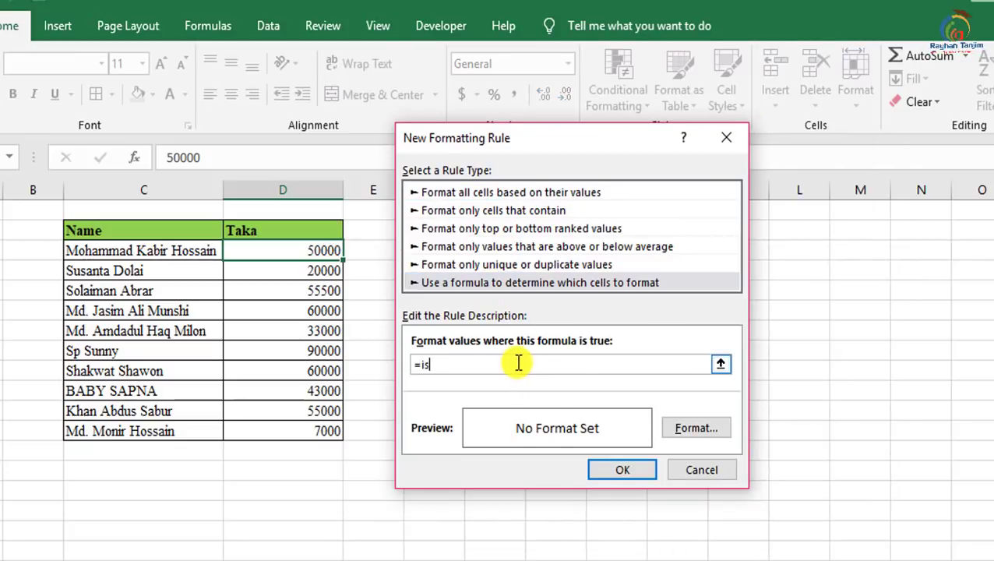
pyautogui.write('text')
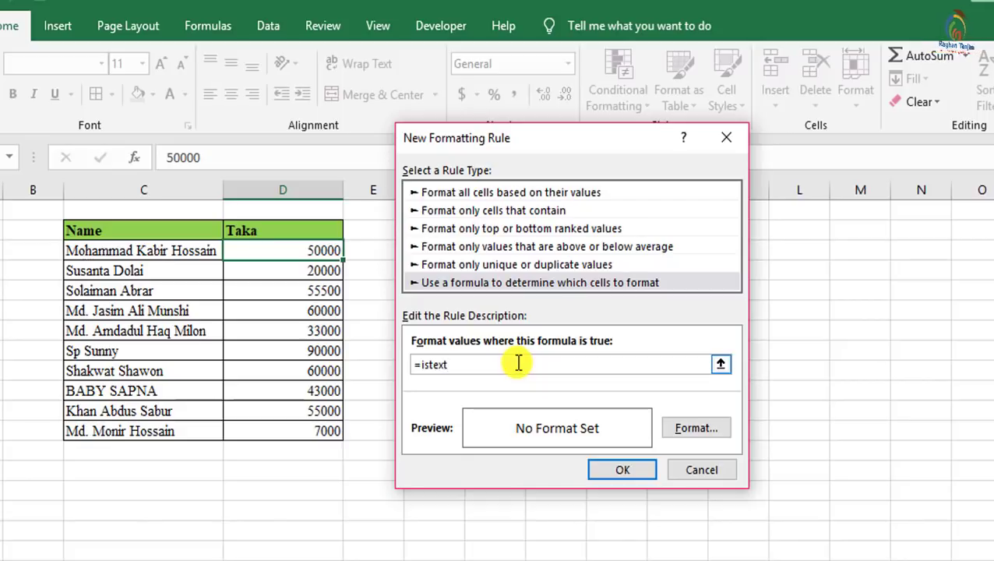
pyautogui.write('(')
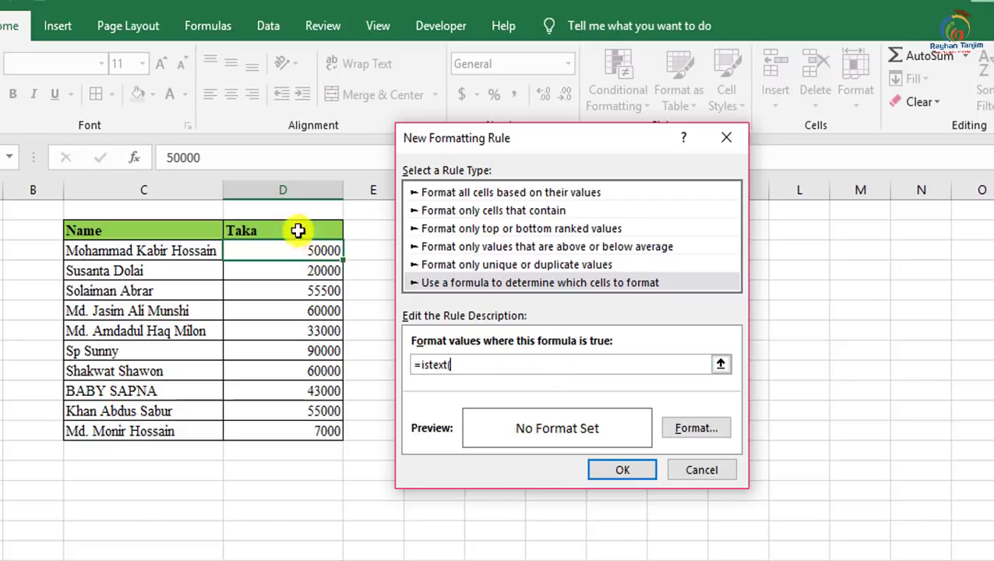
pyautogui.click(308, 257)
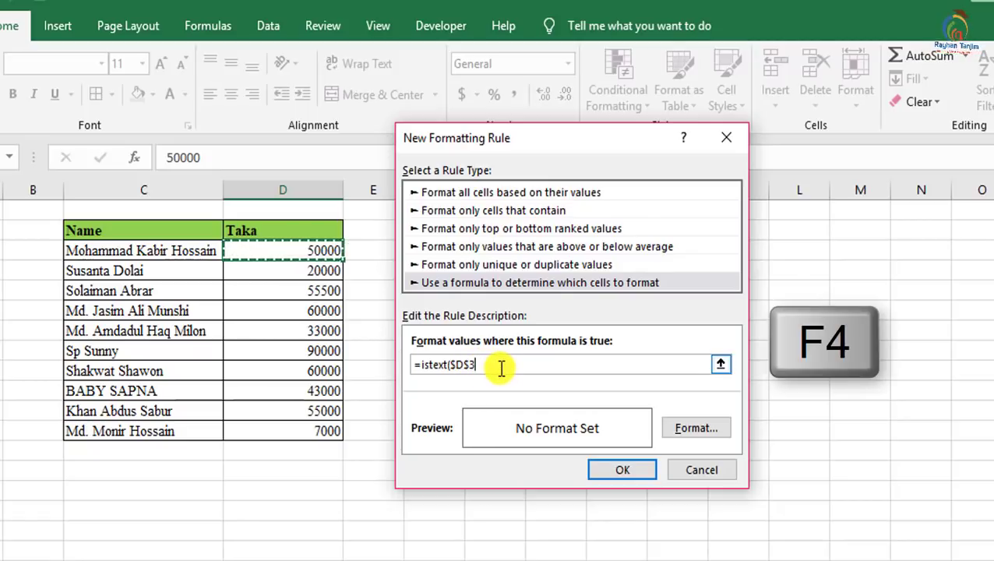
pyautogui.press('F4')
pyautogui.press('F4')
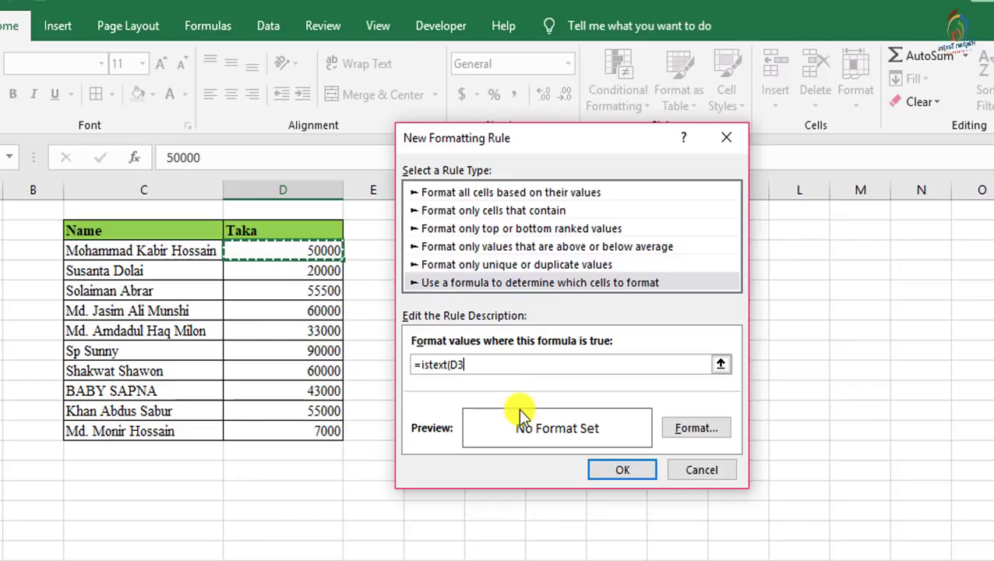
pyautogui.write(')')
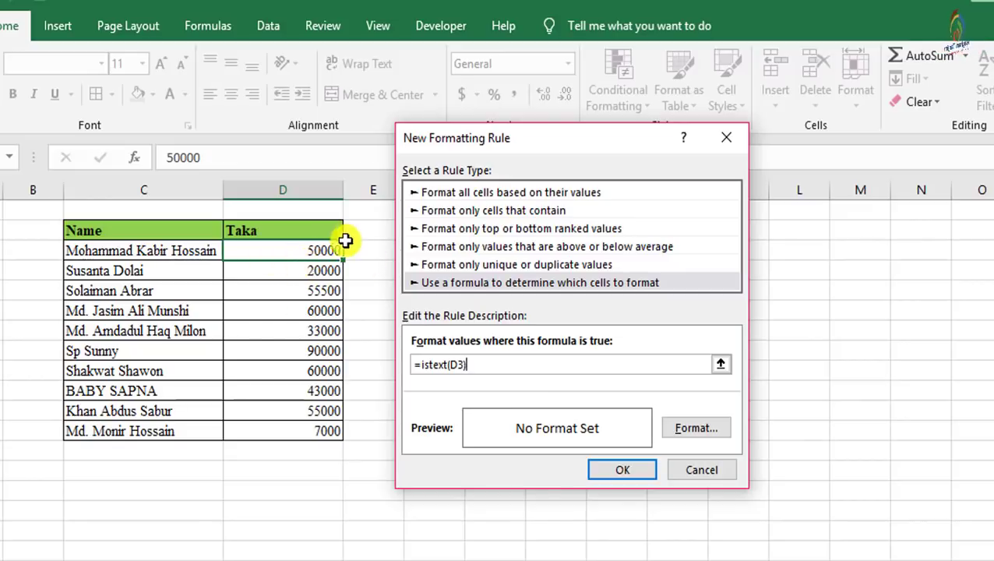
# Give the rule a light red background fill in Format Cells
pyautogui.click(682, 429)
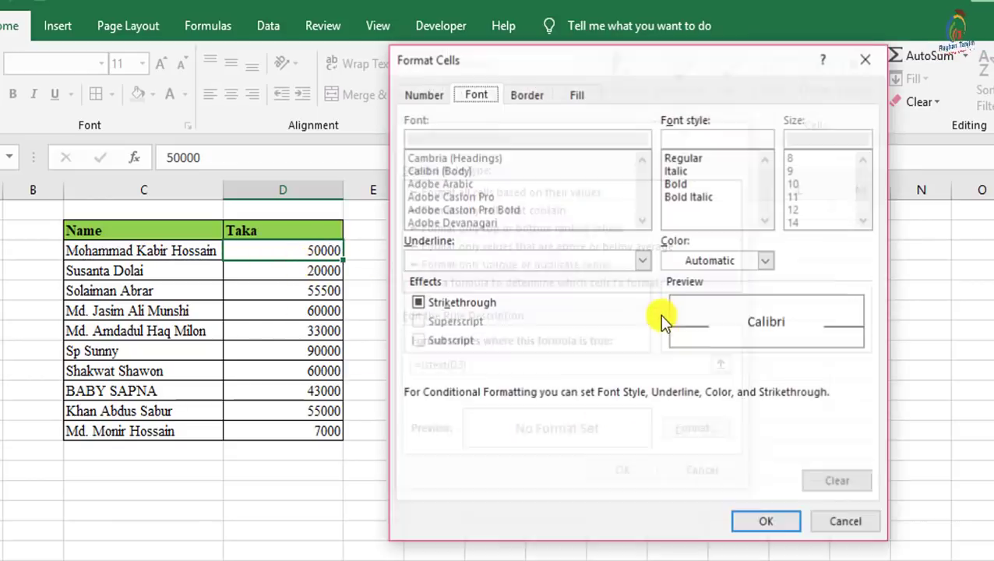
pyautogui.click(532, 91)
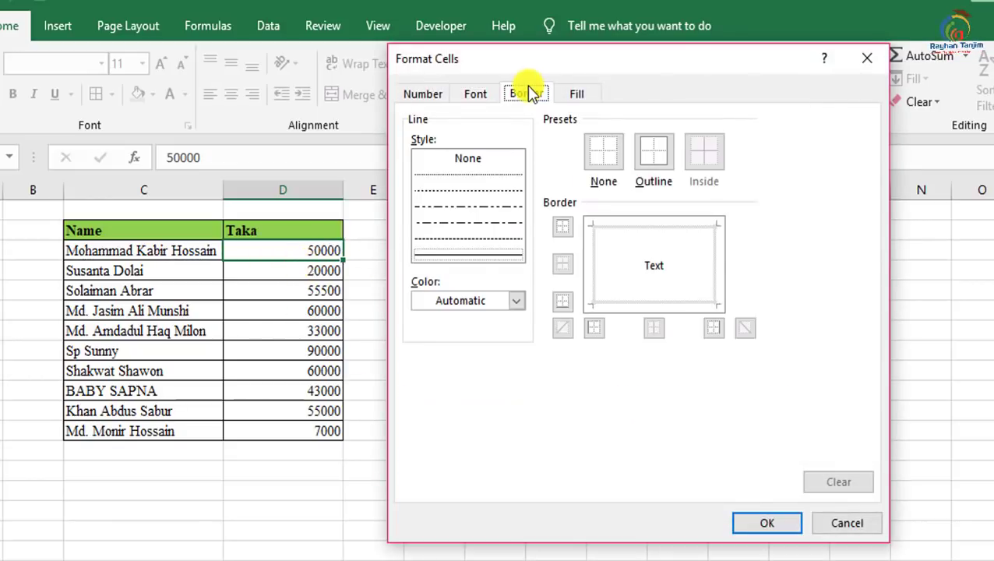
pyautogui.click(575, 94)
pyautogui.click(507, 229)
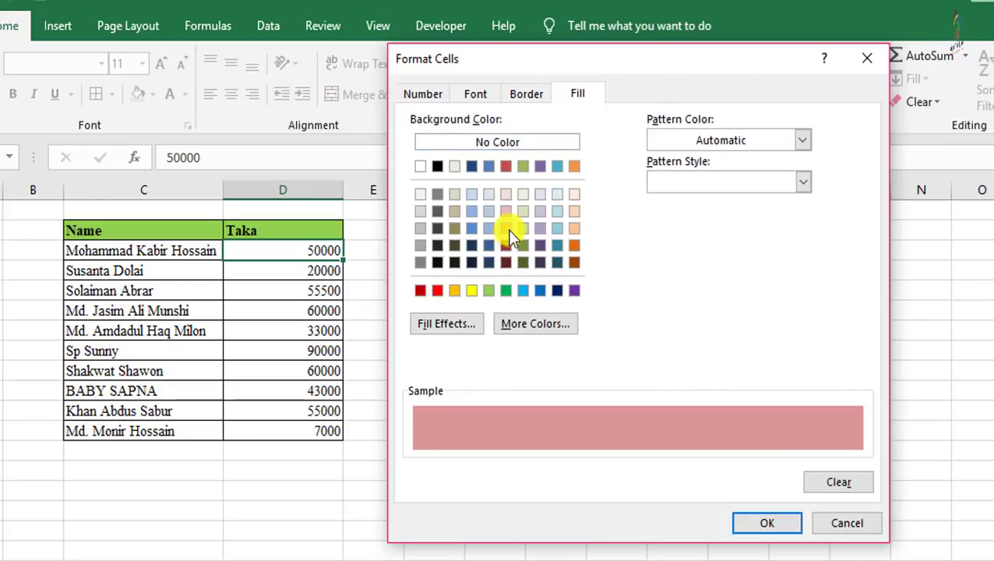
pyautogui.click(773, 524)
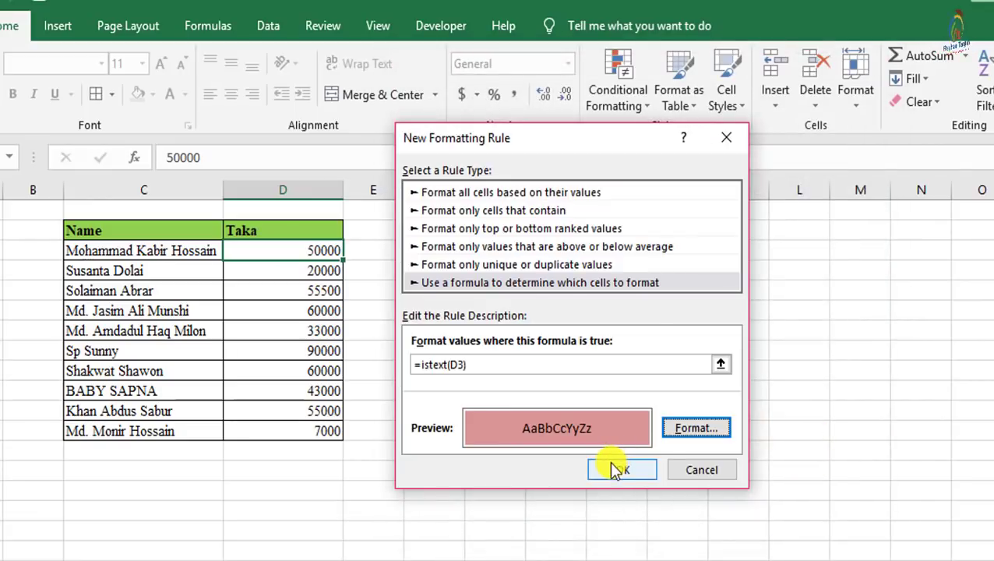
# Apply the rule and enter the text ddd in D3 to see the red highlight
pyautogui.click(620, 469)
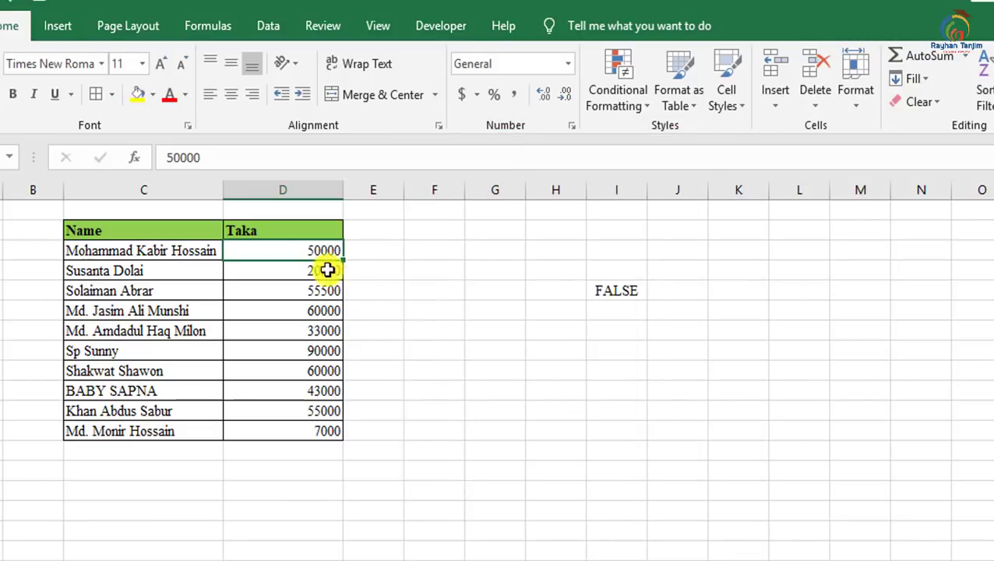
pyautogui.write('d')
pyautogui.click(452, 271)
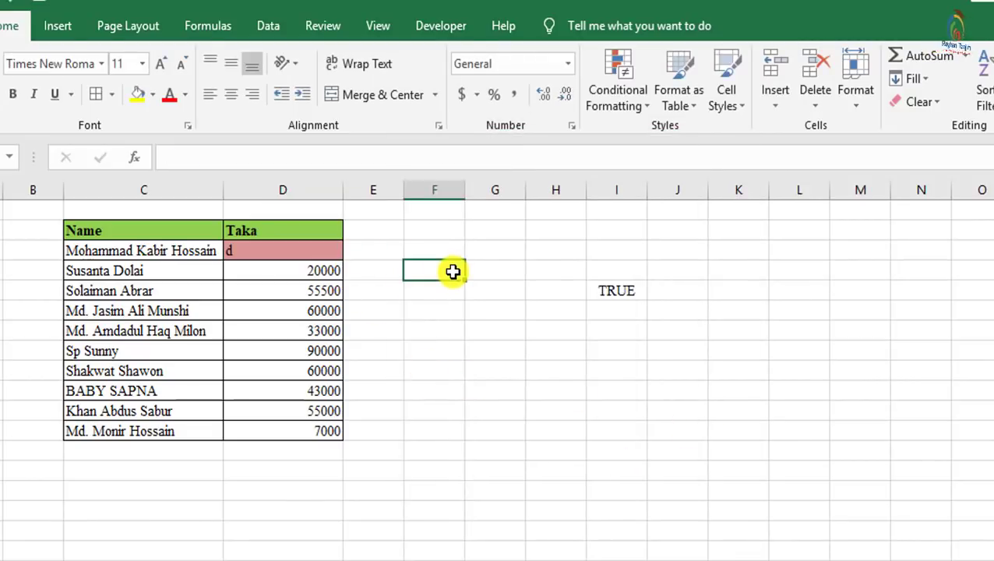
pyautogui.doubleClick(324, 253)
pyautogui.write('ddd')
pyautogui.press('Return')
pyautogui.click(482, 322)
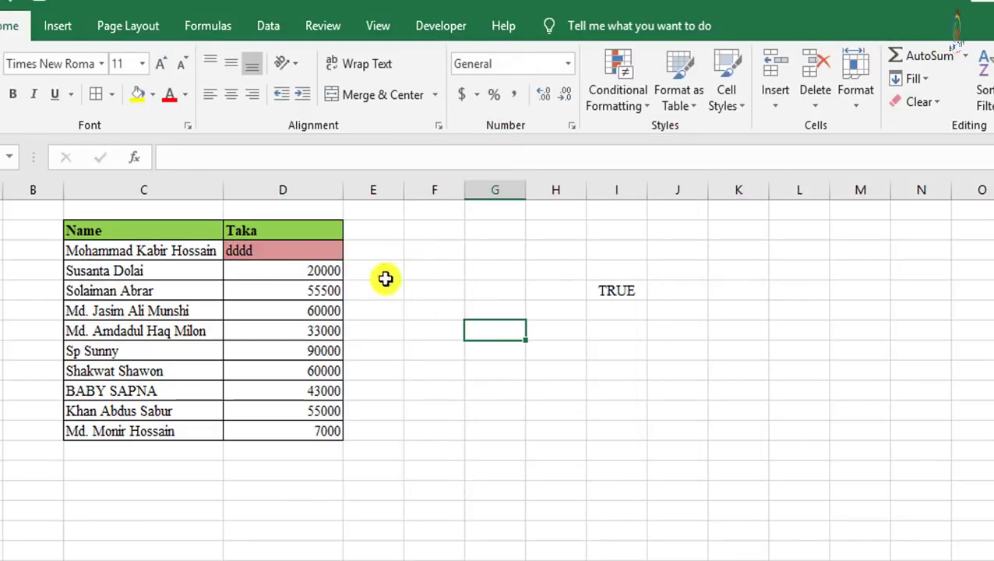
# Enter 222 into D3 and D5, which stay unhighlighted
pyautogui.click(311, 248)
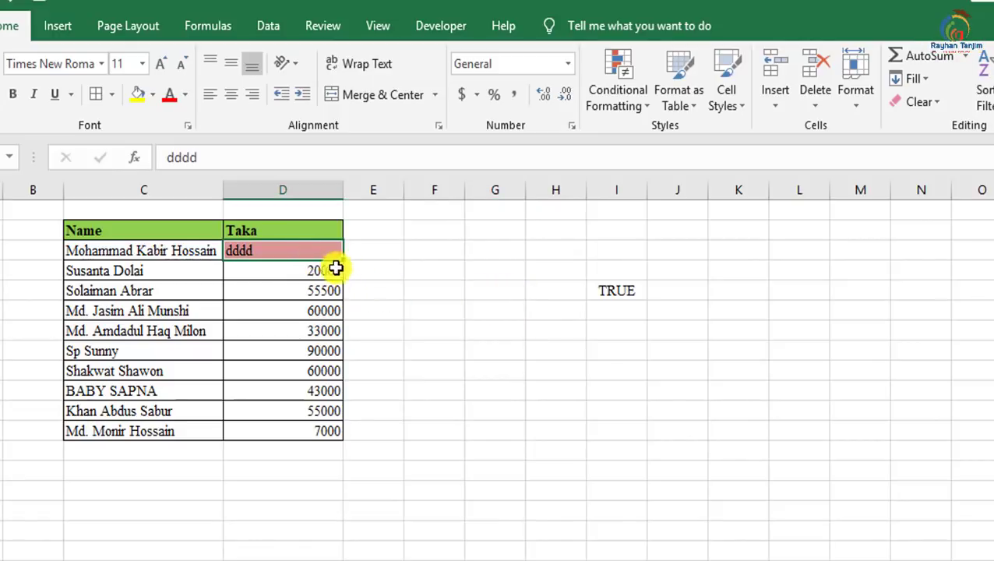
pyautogui.moveTo(316, 253)
pyautogui.mouseDown()
pyautogui.moveTo(311, 295)
pyautogui.moveTo(310, 259)
pyautogui.mouseUp()
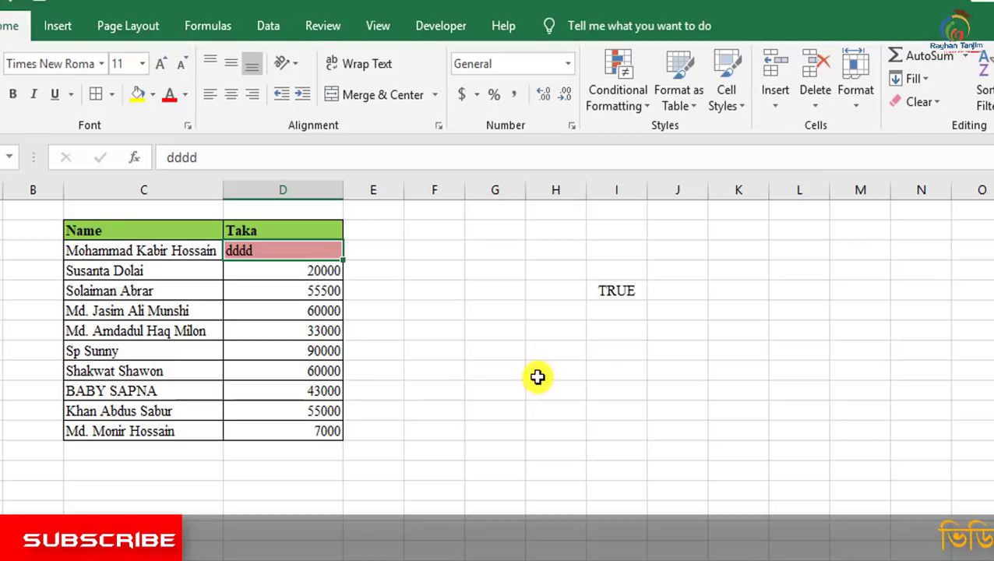
pyautogui.write('222')
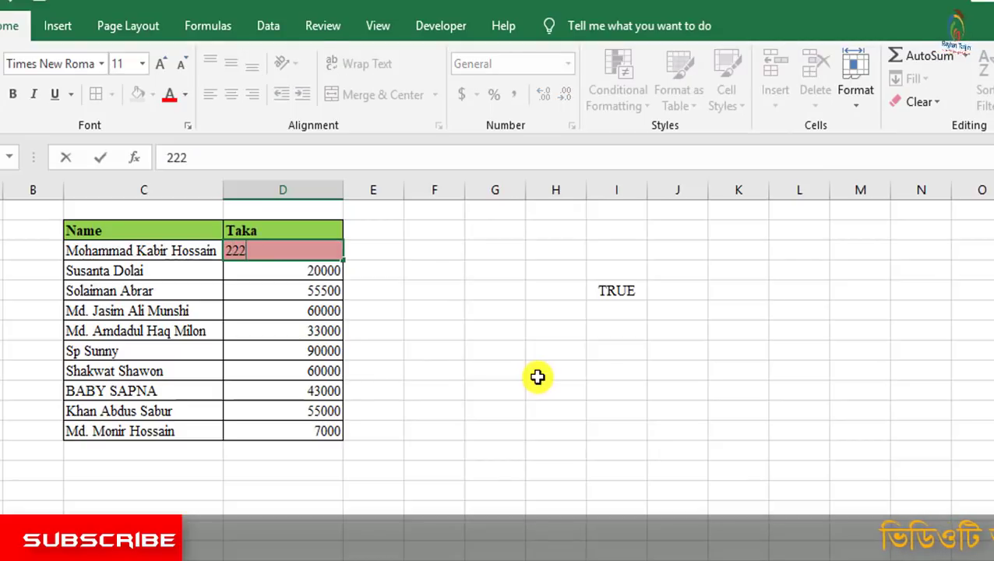
pyautogui.click(538, 377)
pyautogui.click(320, 293)
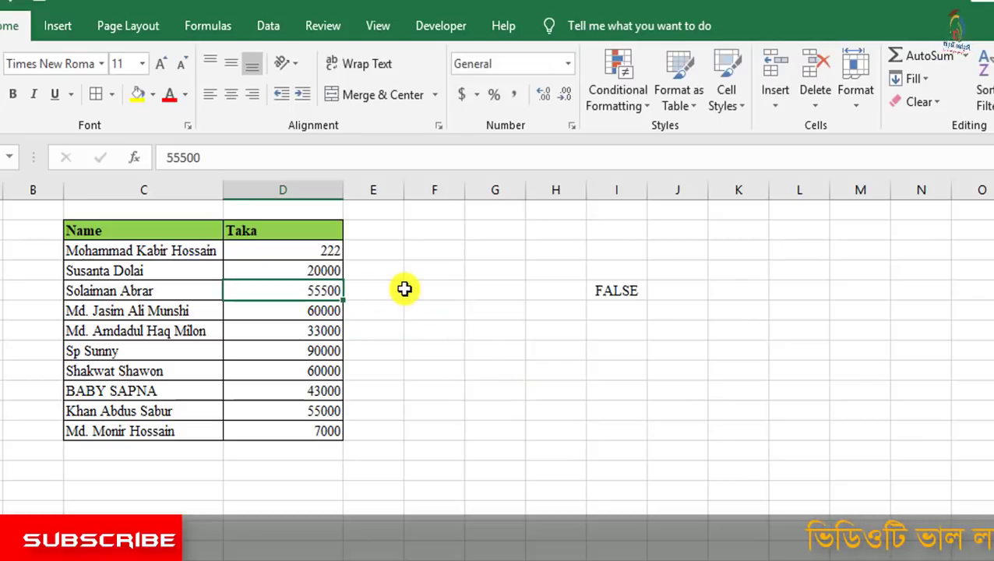
pyautogui.write('222')
pyautogui.press('Return')
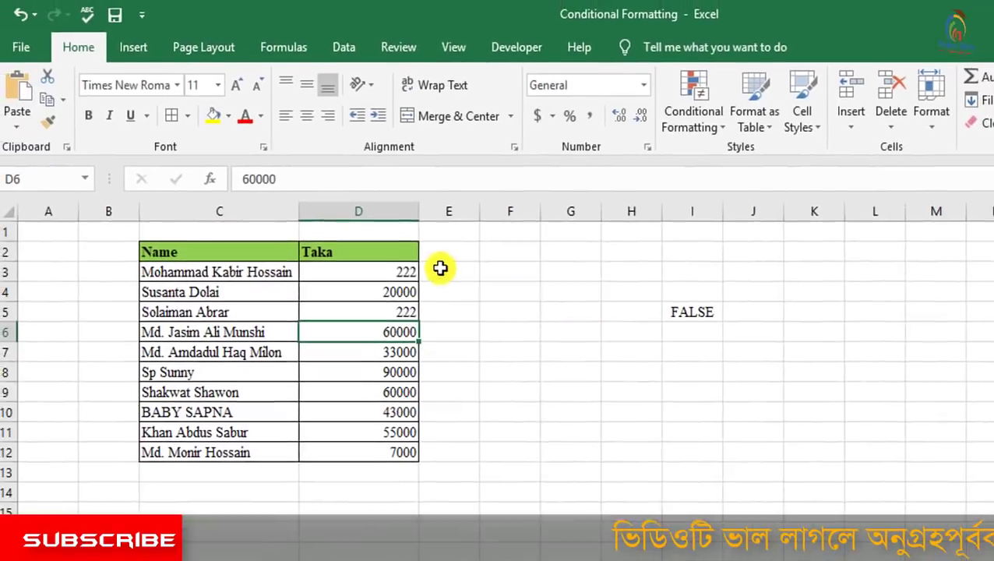
pyautogui.click(411, 270)
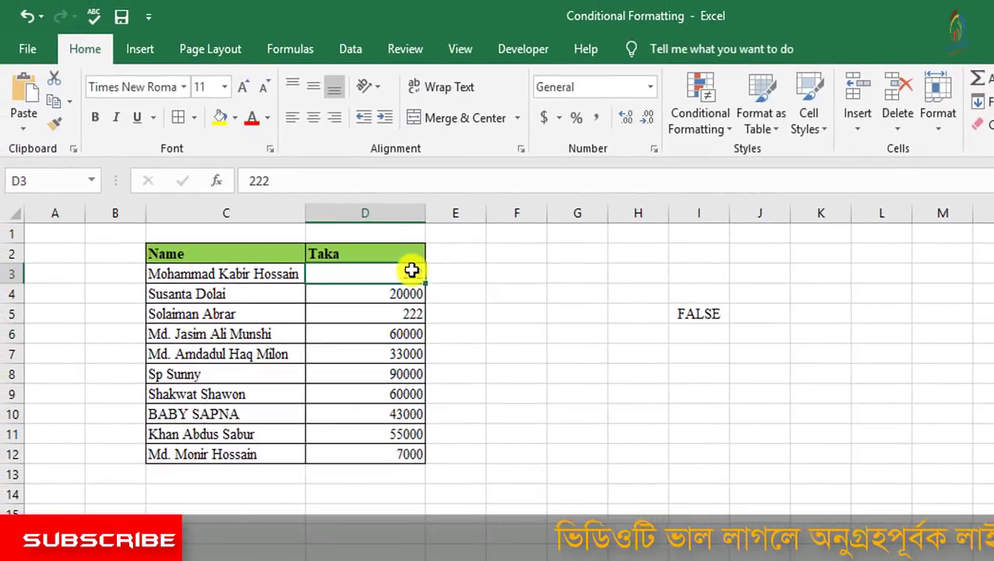
# Paint D3's conditional formatting onto D4 through D12 with Format Painter
pyautogui.click(56, 124)
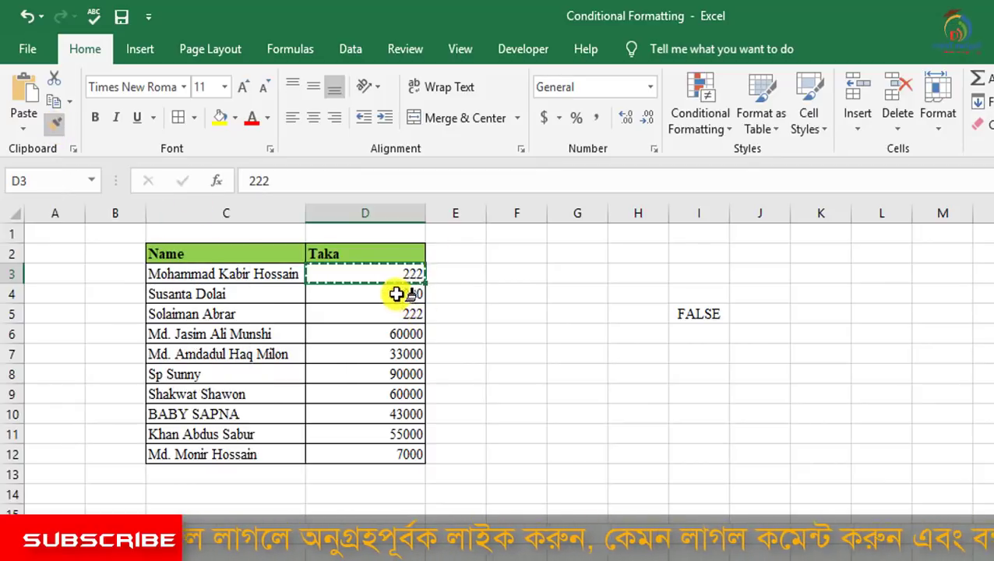
pyautogui.moveTo(397, 293); pyautogui.dragTo(406, 454)
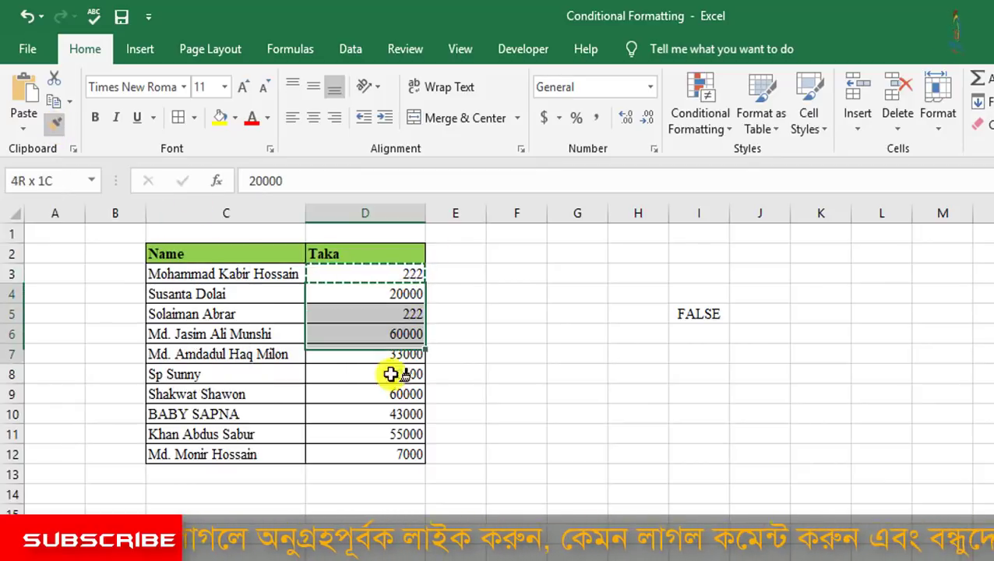
pyautogui.click(573, 335)
# Enter text ddd in D6, ddfdfd in D11 and sss in D9, then select D3:D12
pyautogui.click(400, 333)
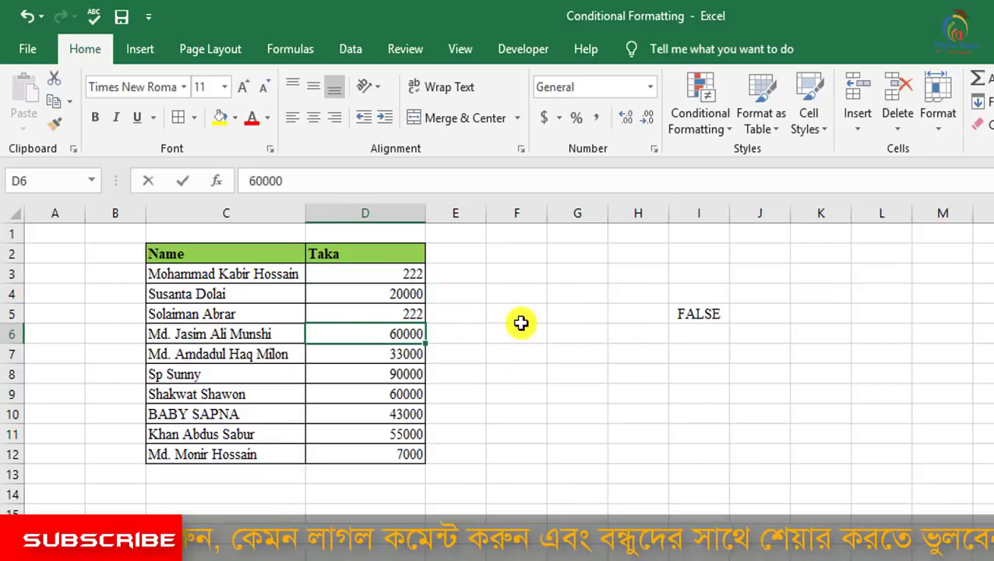
pyautogui.write('ddd')
pyautogui.moveTo(521, 321); pyautogui.dragTo(523, 334)
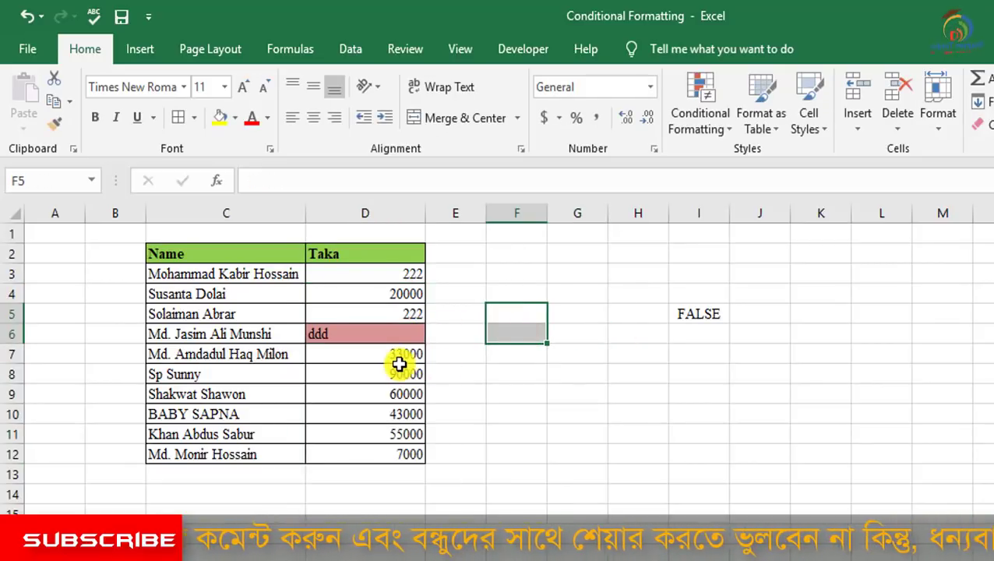
pyautogui.click(384, 336)
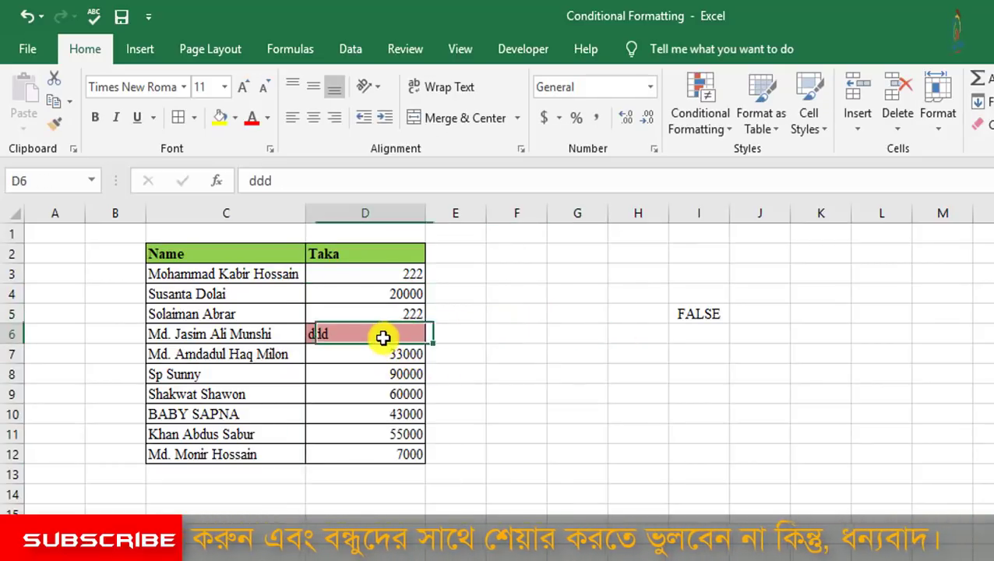
pyautogui.click(394, 433)
pyautogui.write('ddfdfd')
pyautogui.click(529, 414)
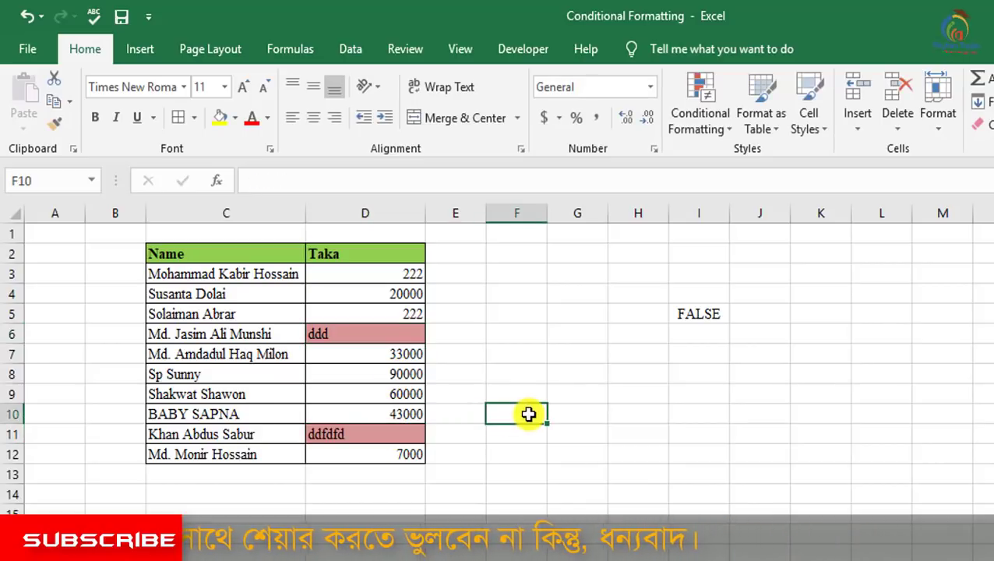
pyautogui.click(395, 435)
pyautogui.click(372, 395)
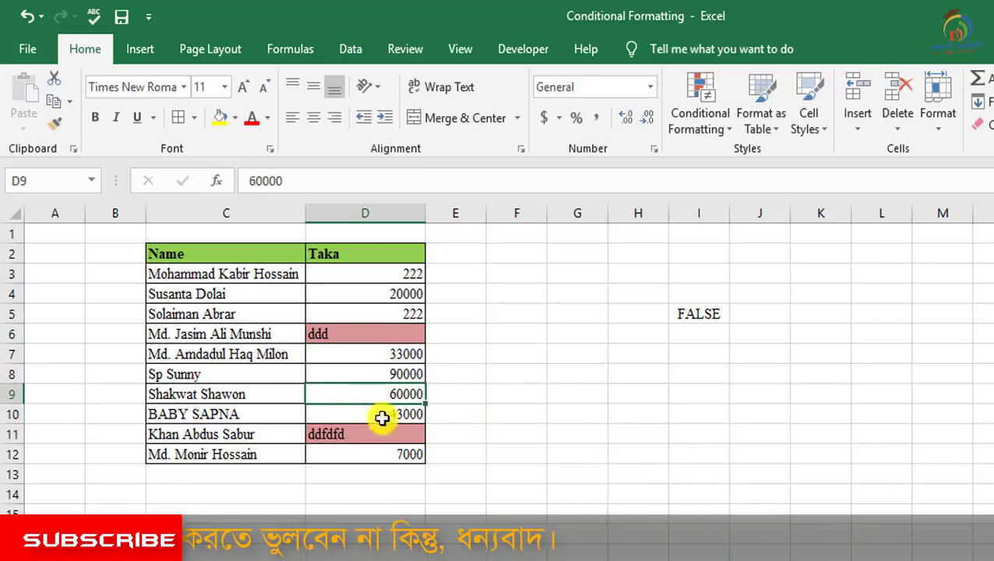
pyautogui.write('sss')
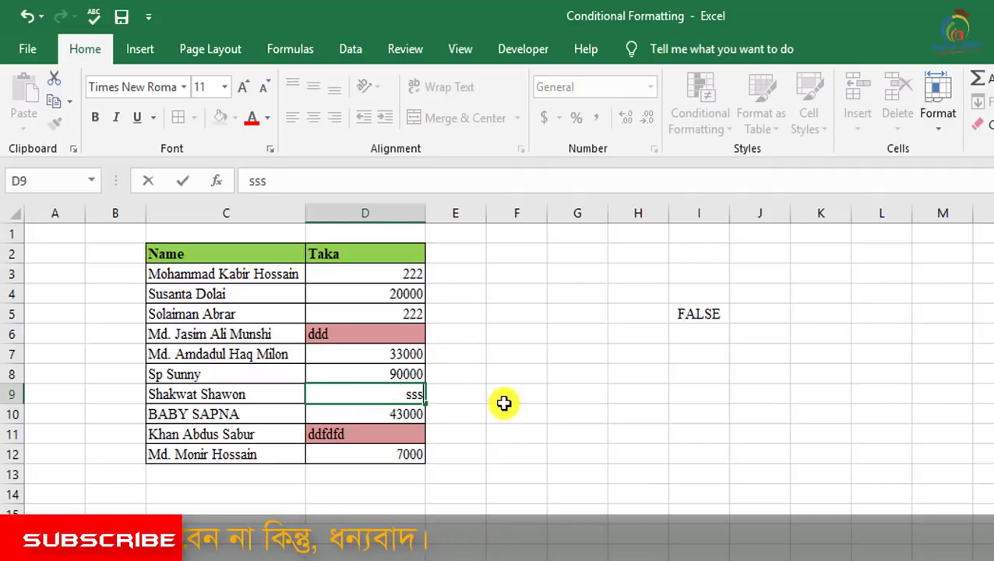
pyautogui.click(504, 403)
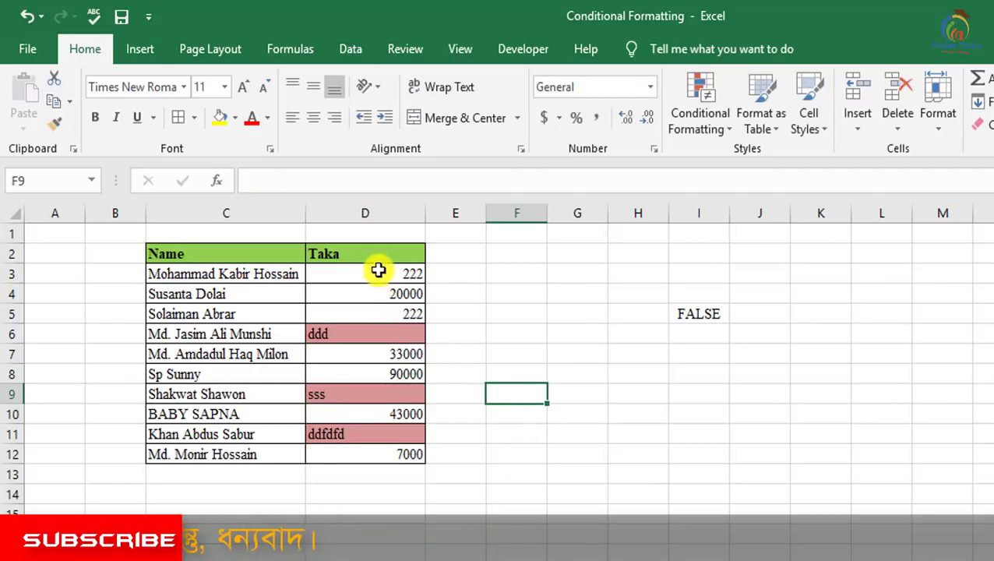
pyautogui.moveTo(379, 271); pyautogui.dragTo(388, 454)
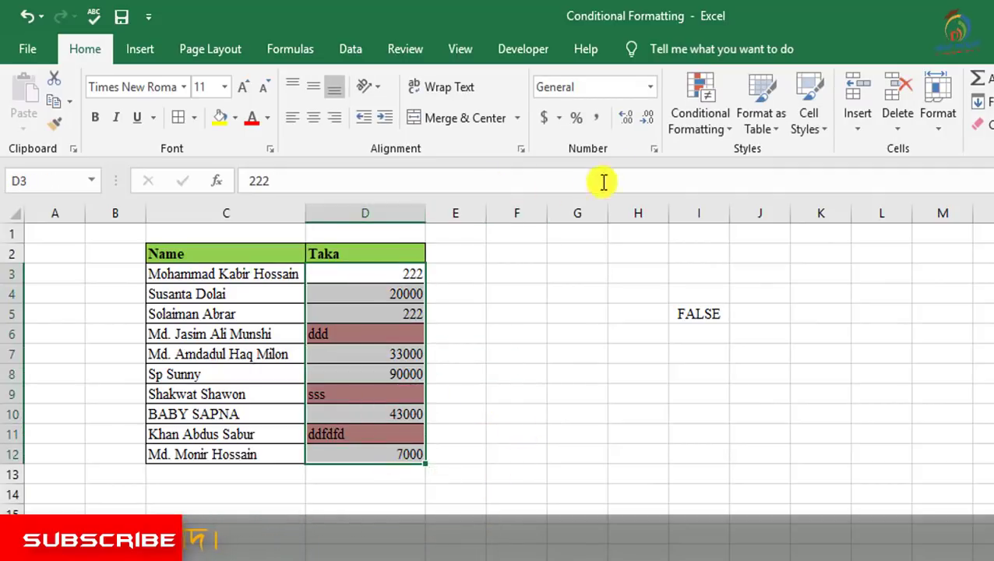
# Delete both ISTEXT rules, for D4:D12 and D3, in the Rules Manager and confirm
pyautogui.click(718, 128)
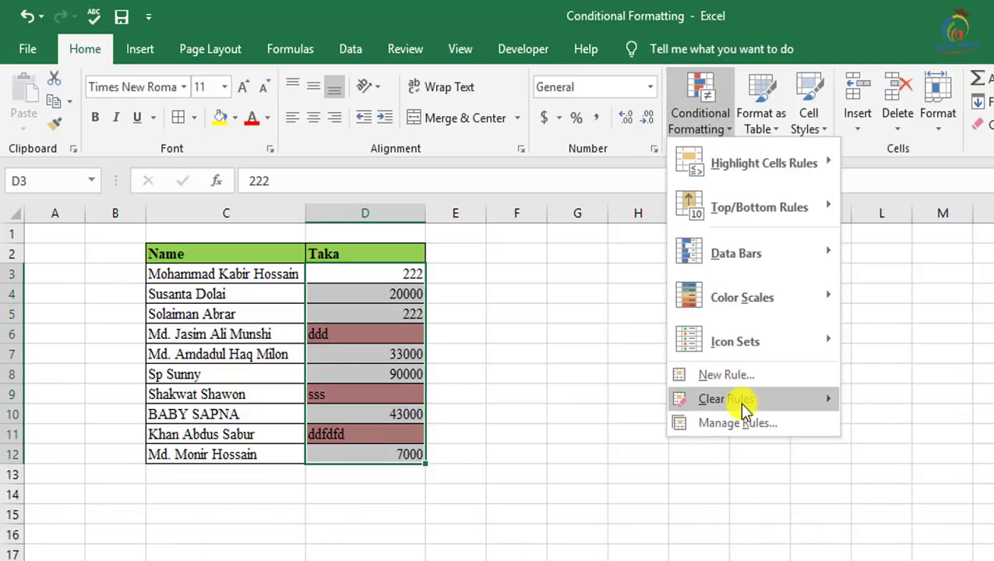
pyautogui.click(752, 434)
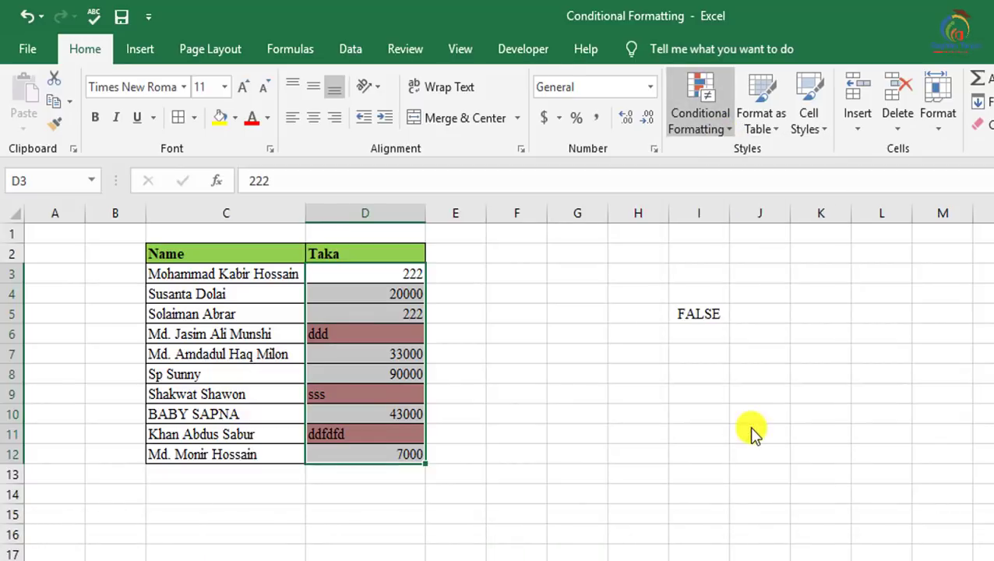
pyautogui.click(612, 256)
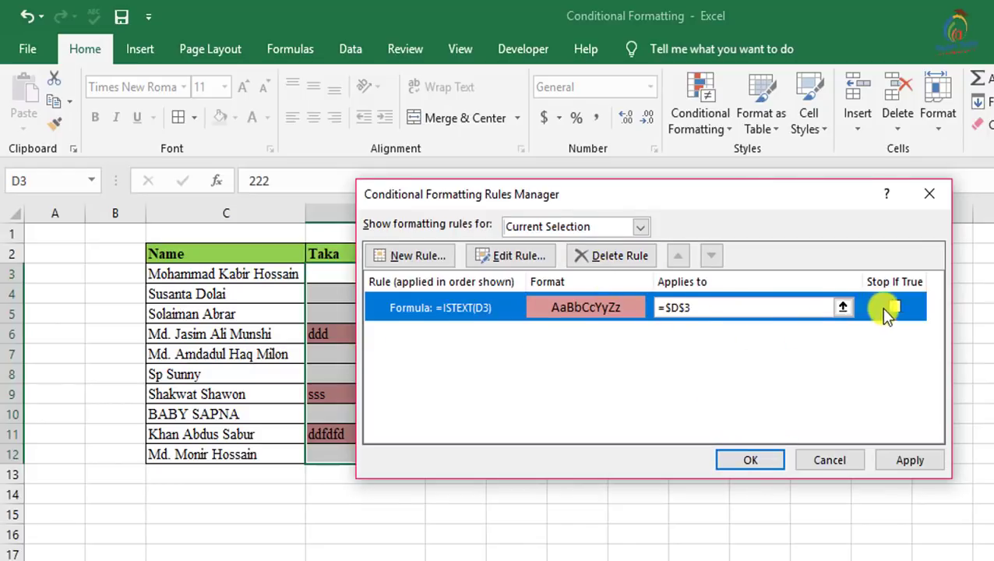
pyautogui.click(628, 254)
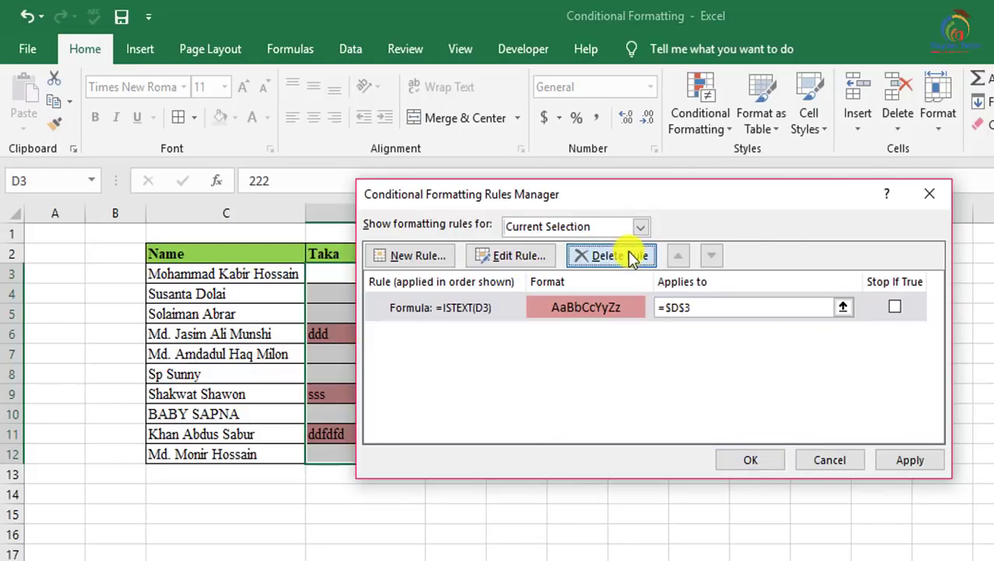
pyautogui.click(752, 459)
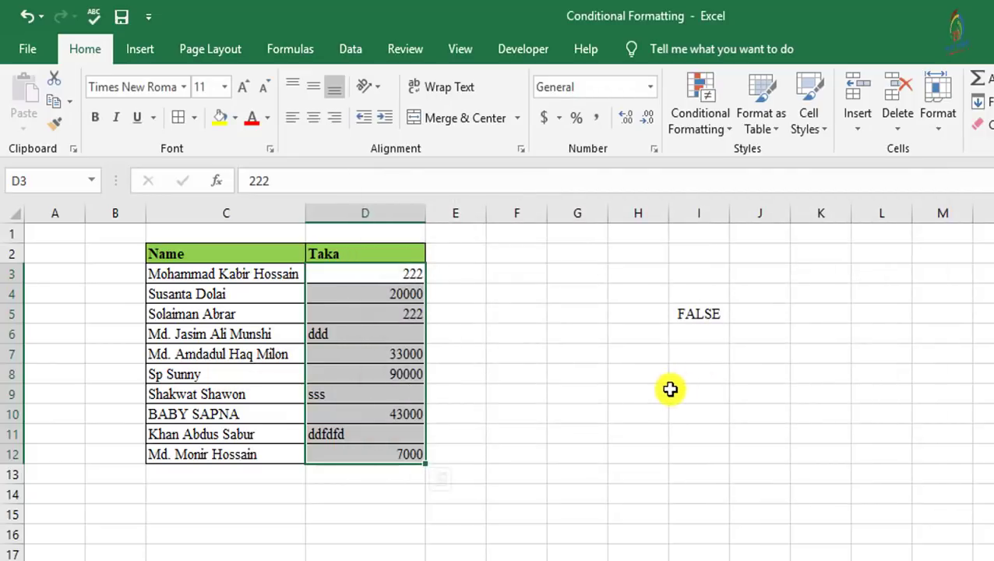
pyautogui.click(672, 392)
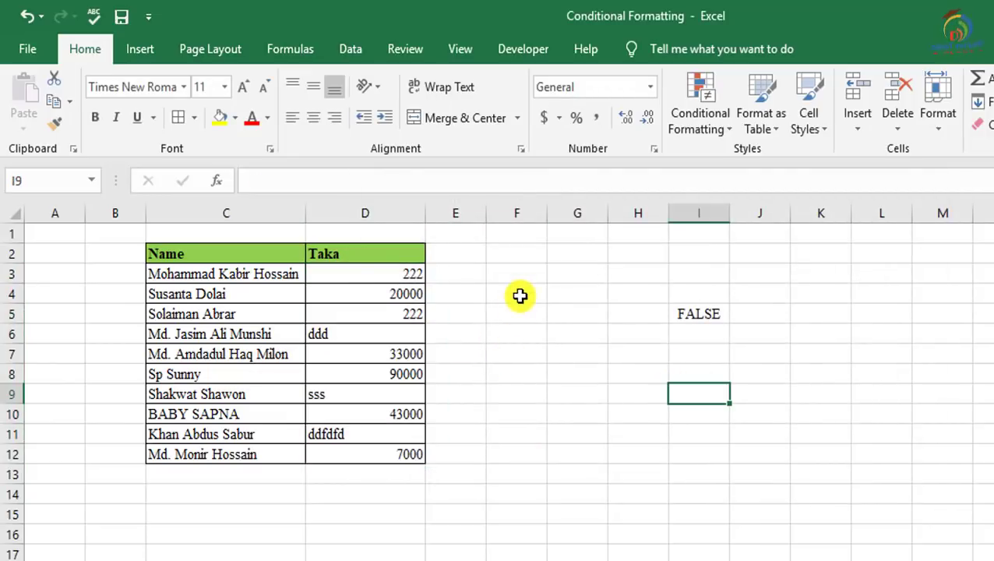
# For D3, create a formula rule =isnumber(D3) with a row-relative reference and open its Format settings
pyautogui.click(380, 273)
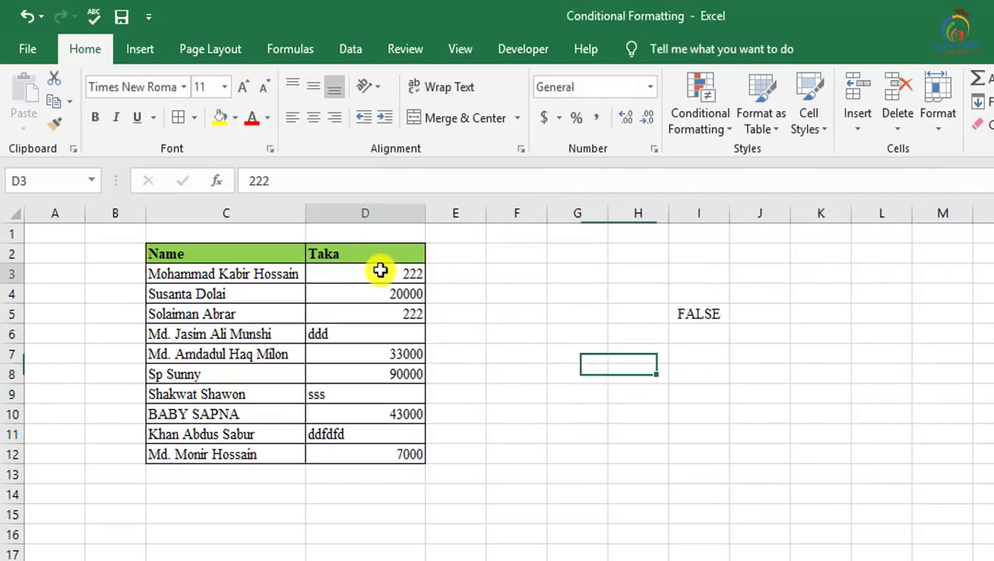
pyautogui.click(710, 121)
pyautogui.moveTo(724, 399)
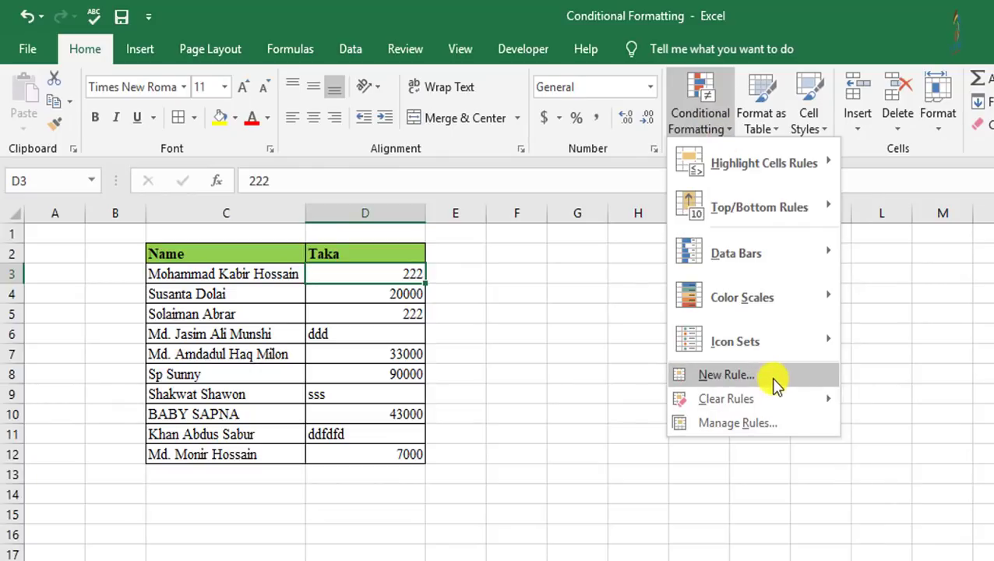
pyautogui.click(715, 376)
pyautogui.click(521, 286)
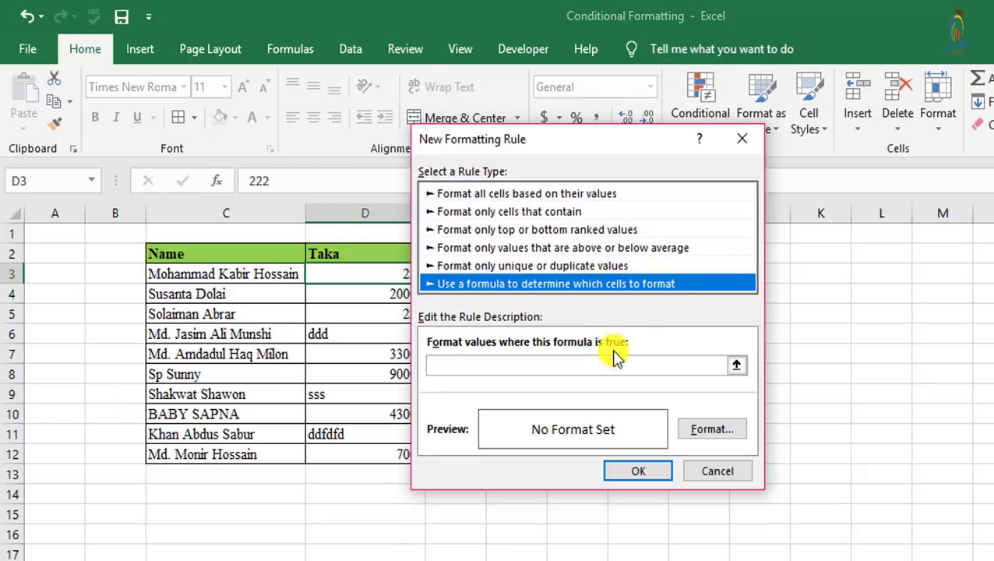
pyautogui.click(555, 365)
pyautogui.write('=isnumber(')
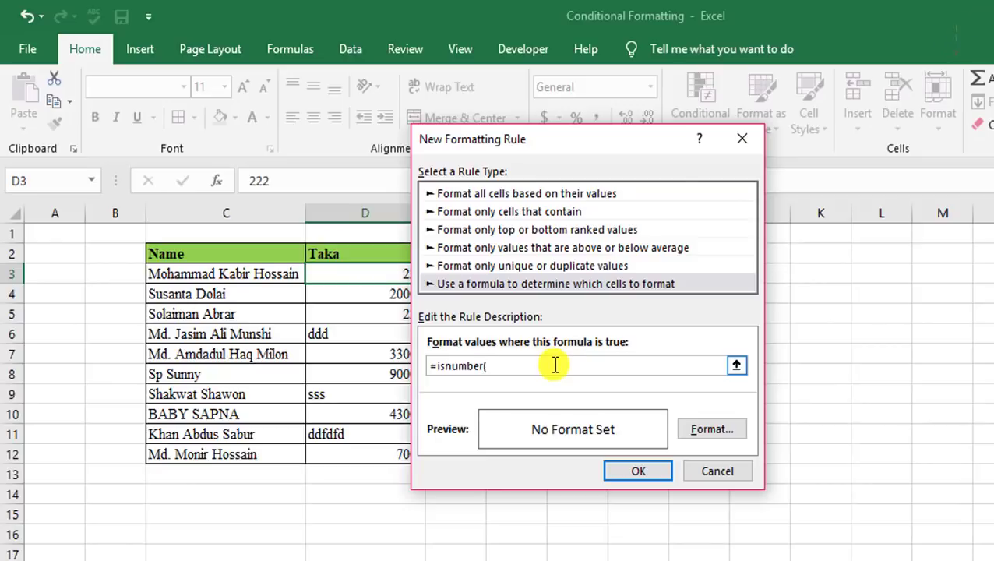
pyautogui.click(371, 275)
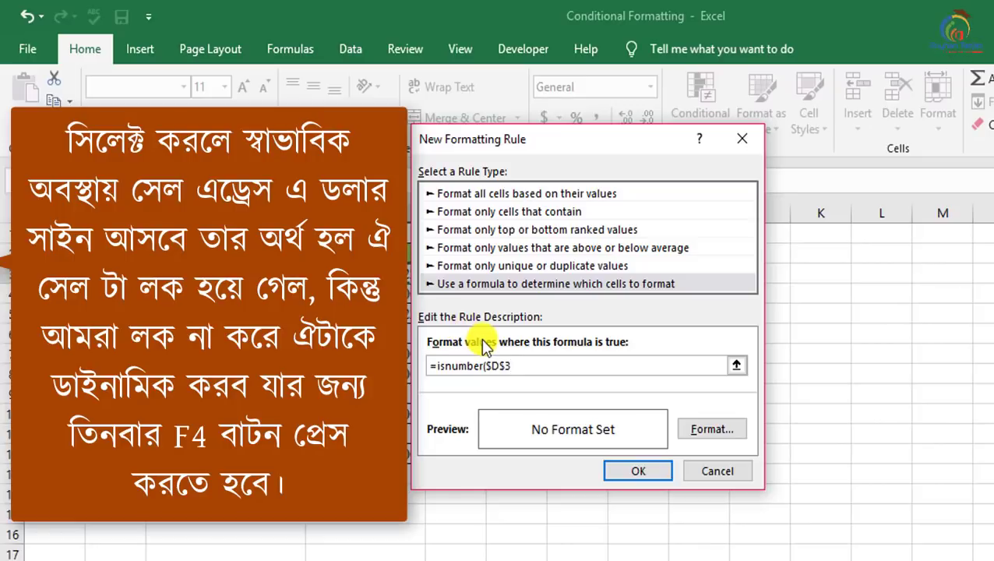
pyautogui.press('F4')
pyautogui.press('F4')
pyautogui.press('F4')
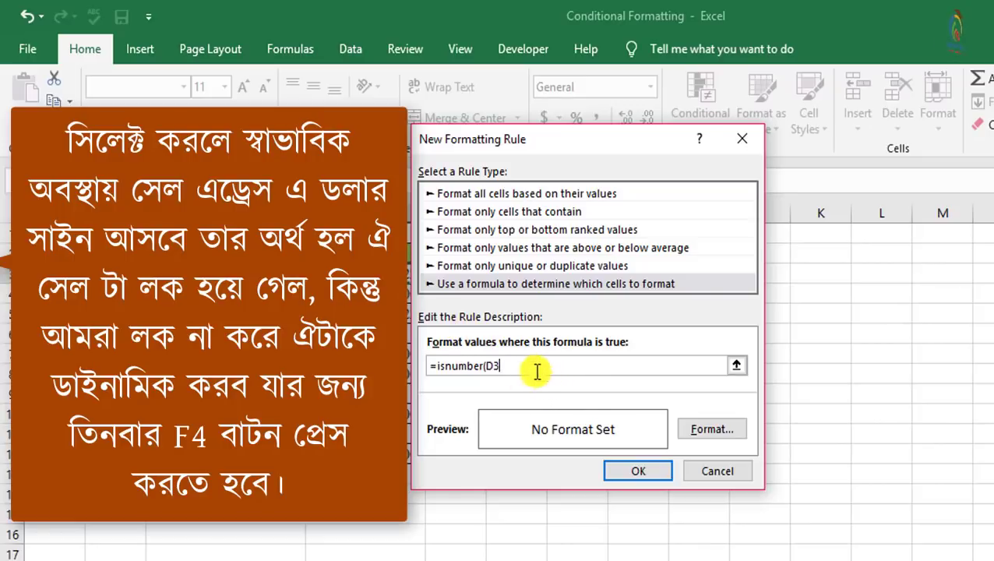
pyautogui.write(')')
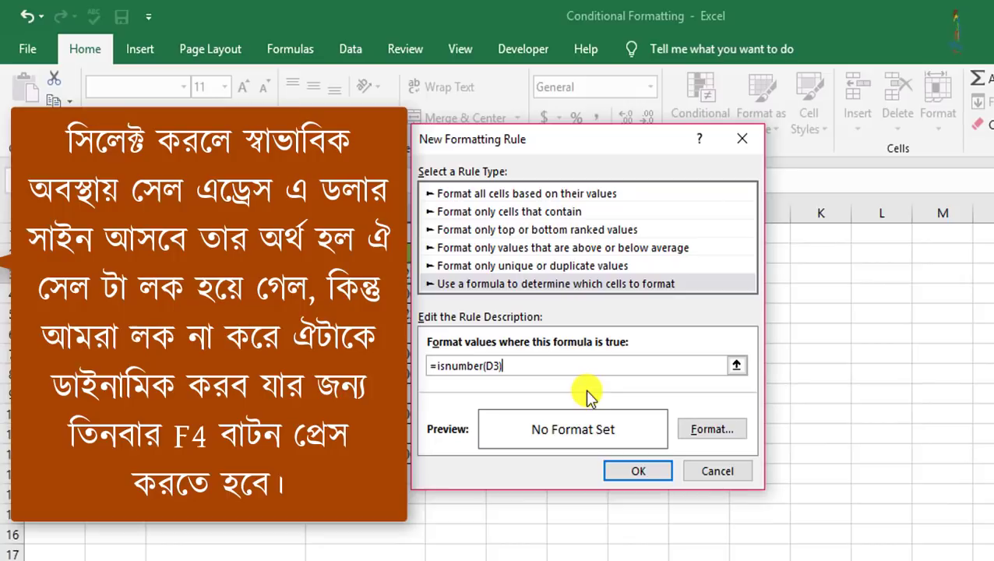
pyautogui.click(714, 429)
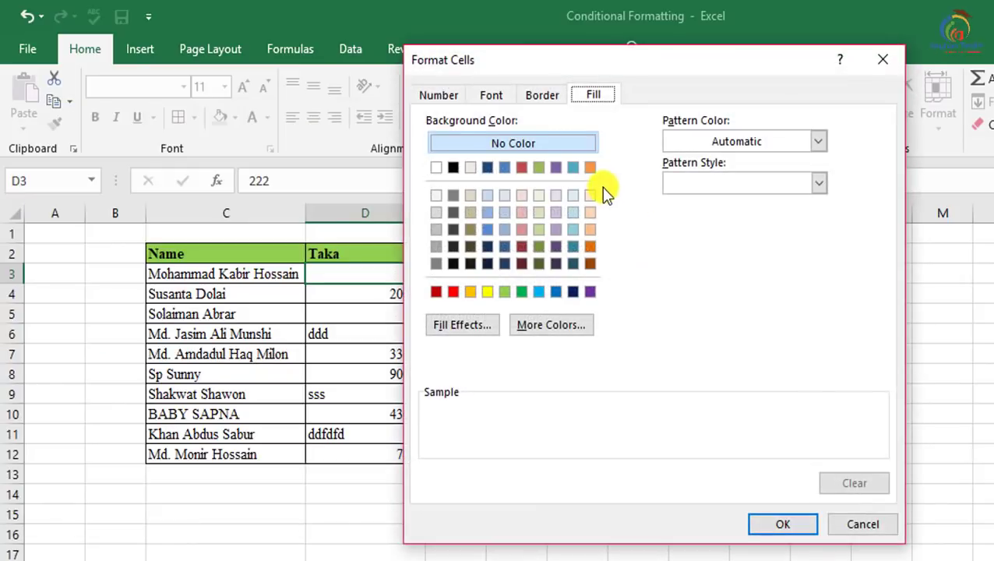
# Choose the olive green fill and confirm both dialogs, turning 222 in D3 green
pyautogui.click(539, 246)
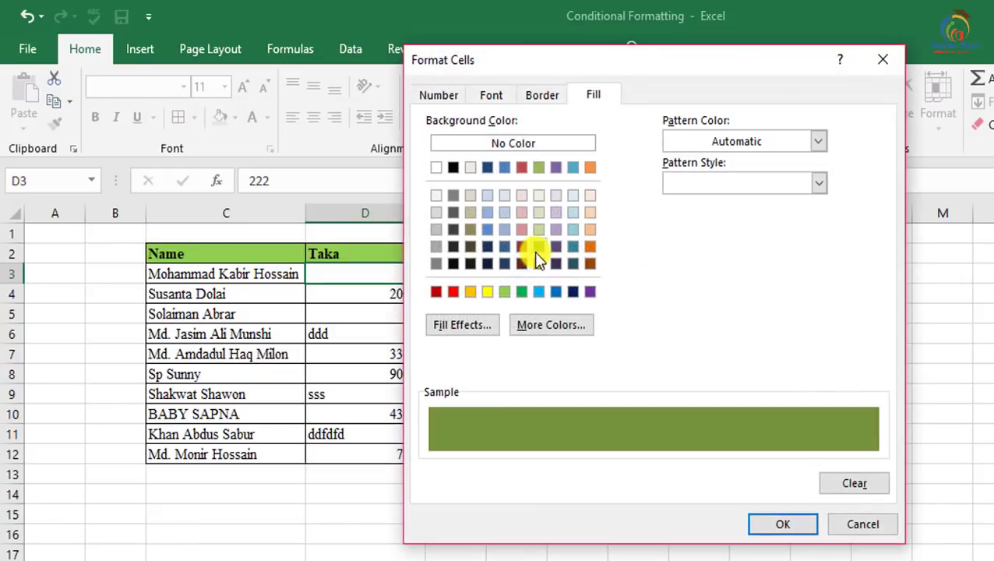
pyautogui.click(775, 526)
pyautogui.click(653, 474)
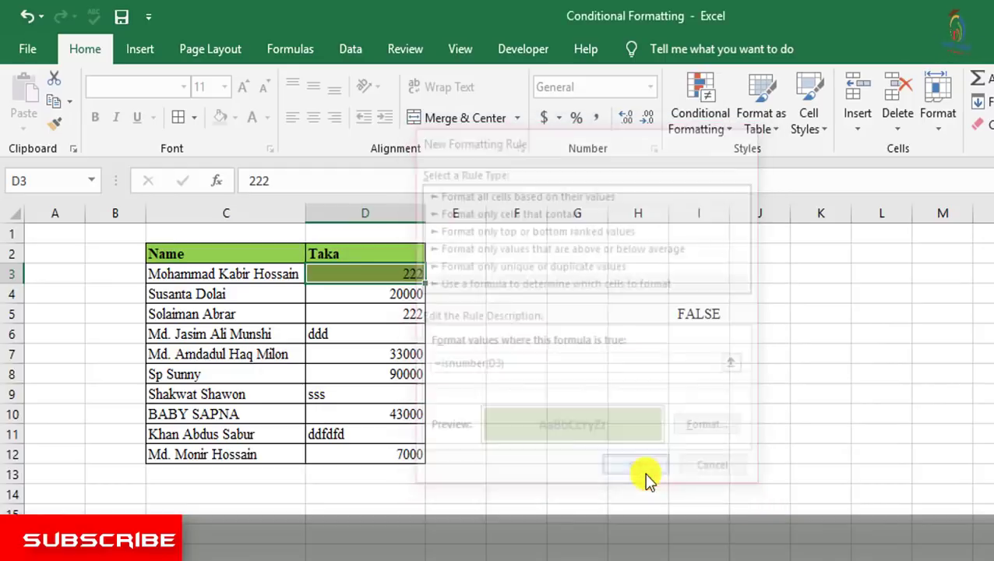
pyautogui.click(610, 407)
pyautogui.click(395, 274)
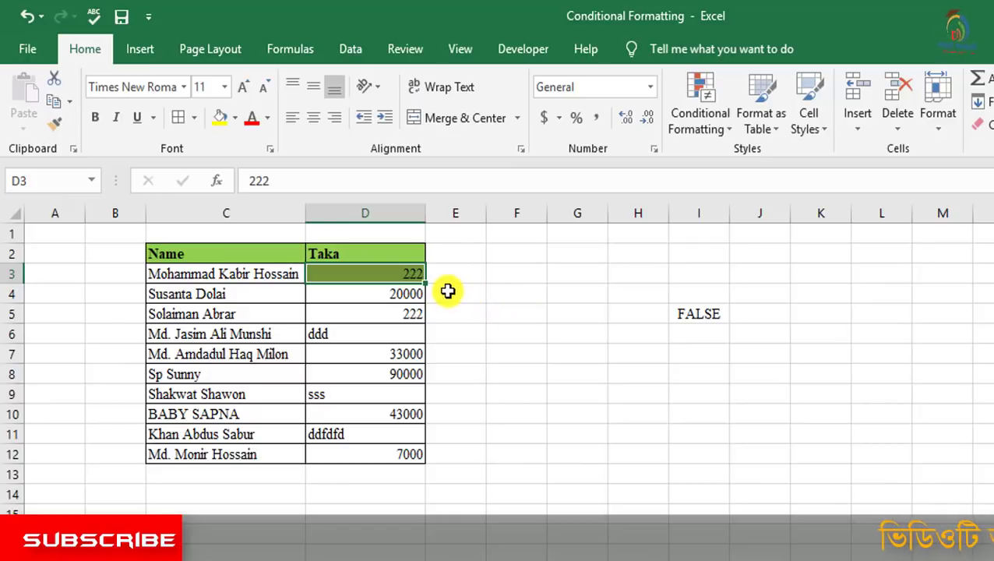
# Enter dddd in D3 and copy D3's formatting down to D4:D12 with Format Painter
pyautogui.write('dddd')
pyautogui.click(510, 295)
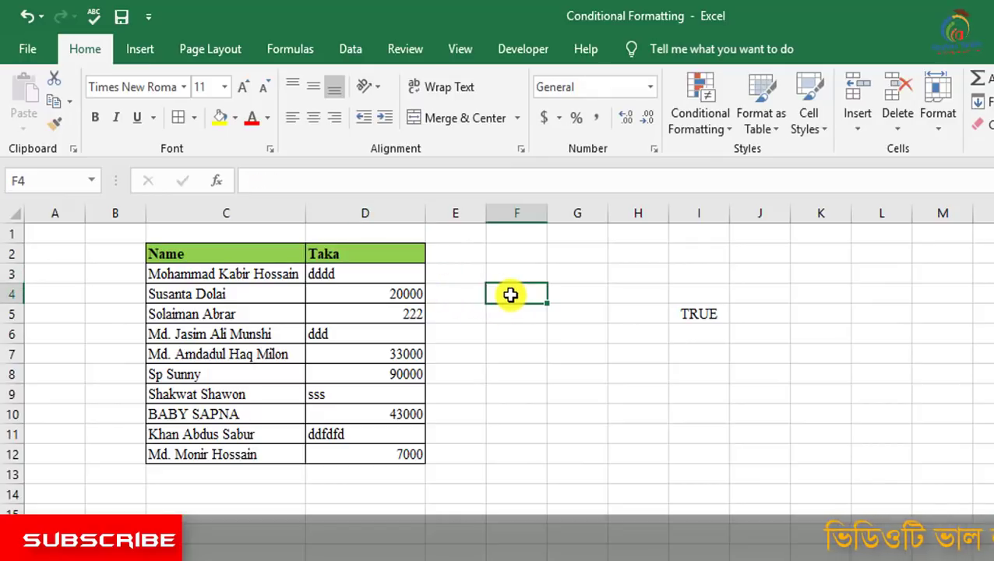
pyautogui.click(372, 279)
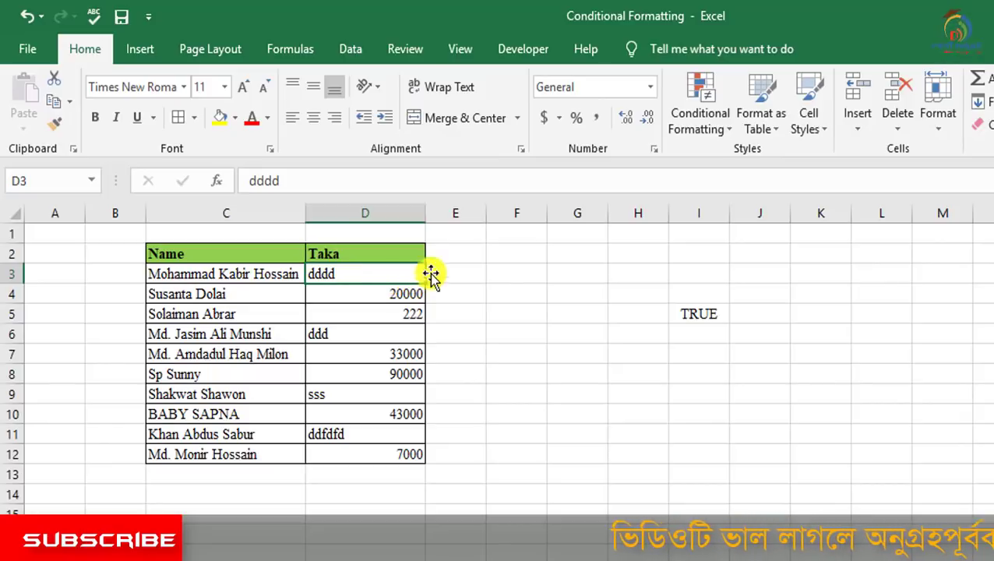
pyautogui.click(55, 123)
pyautogui.moveTo(366, 296); pyautogui.dragTo(370, 456)
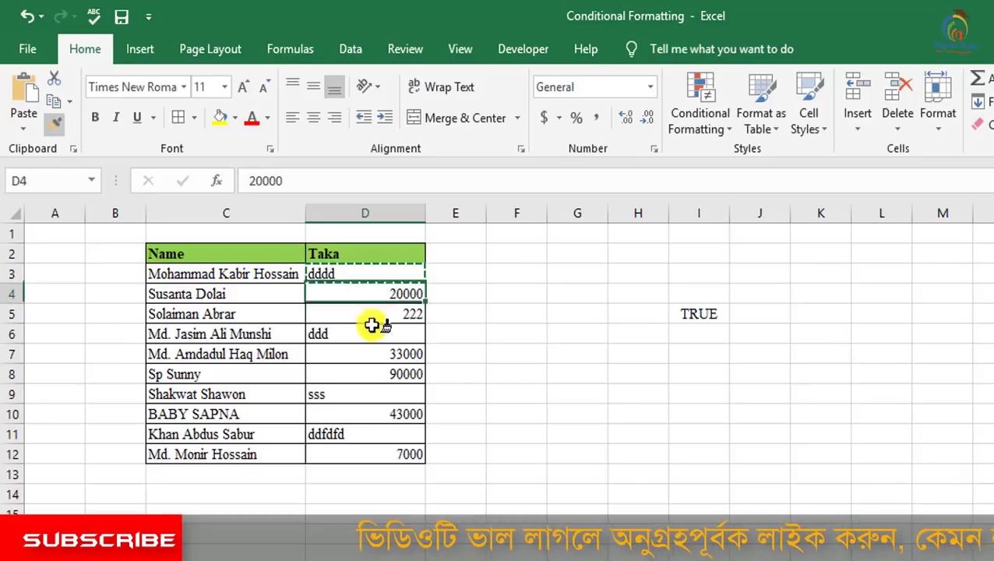
pyautogui.click(535, 356)
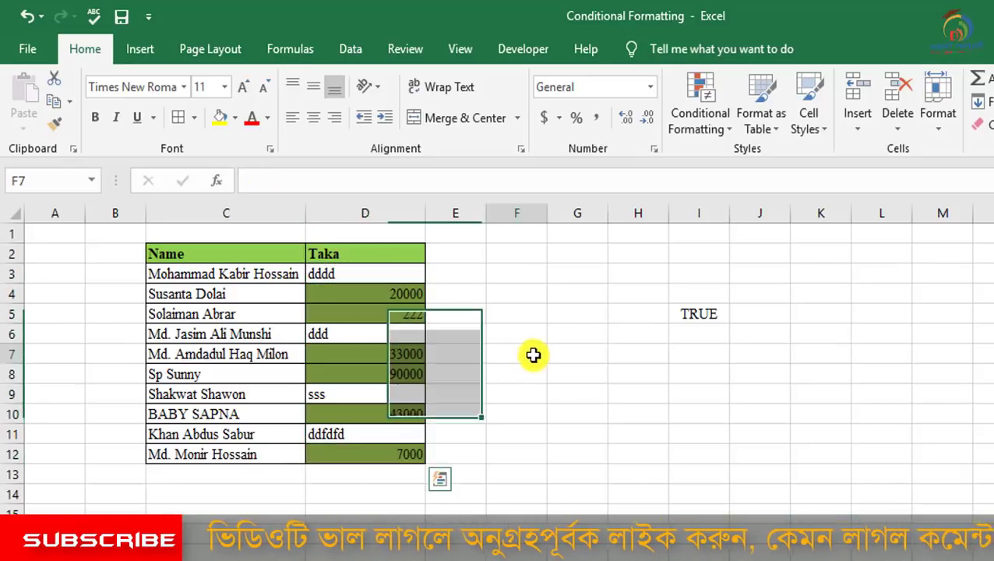
# Replace the numbers in D5 and D4 with the text hhh
pyautogui.click(384, 310)
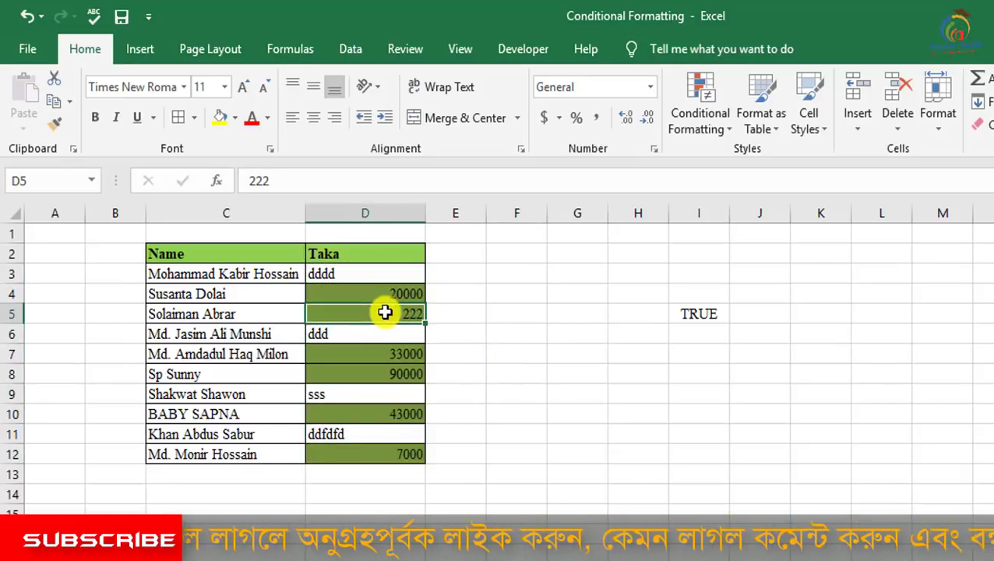
pyautogui.write('hhh')
pyautogui.click(527, 324)
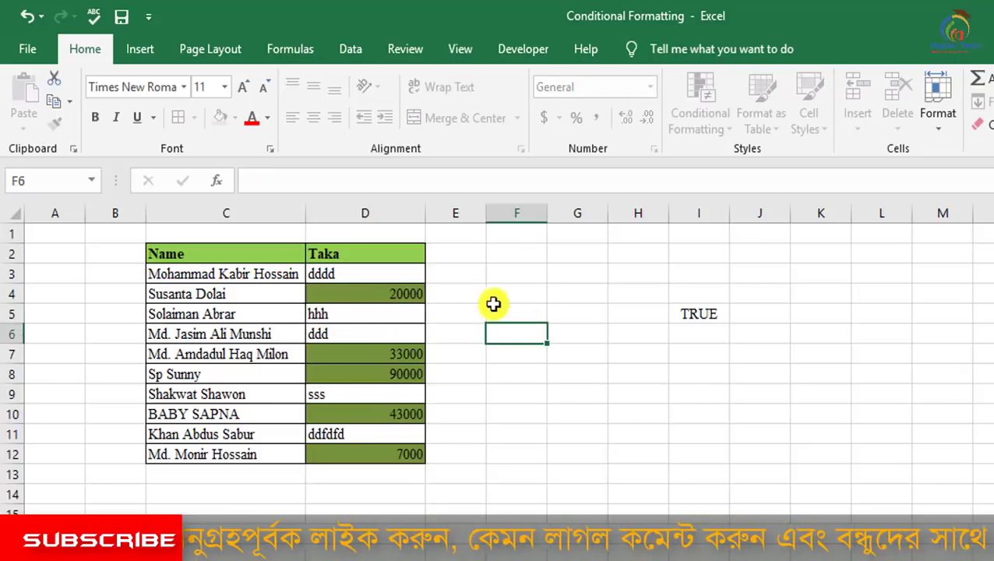
pyautogui.click(415, 293)
pyautogui.write('hhh')
pyautogui.click(477, 303)
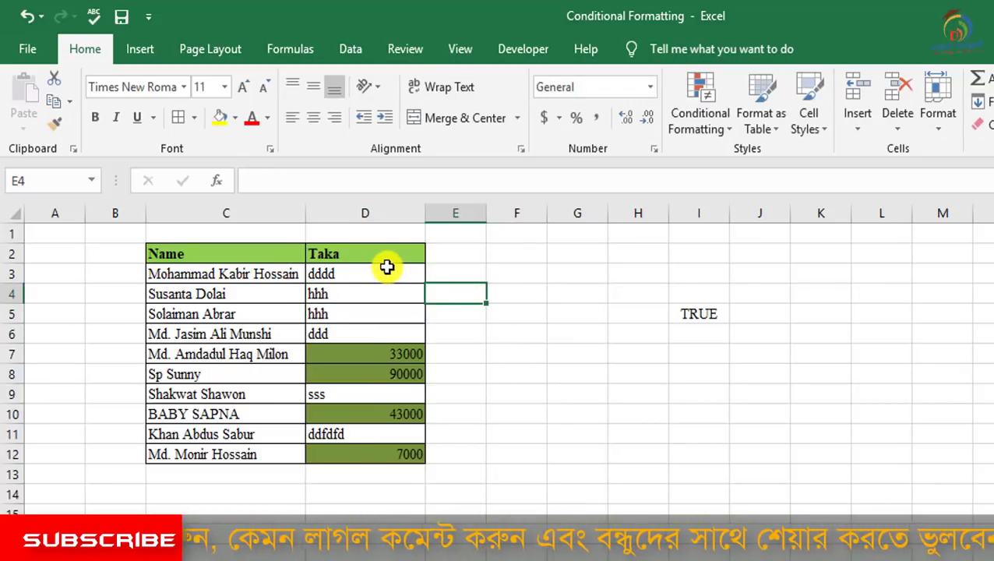